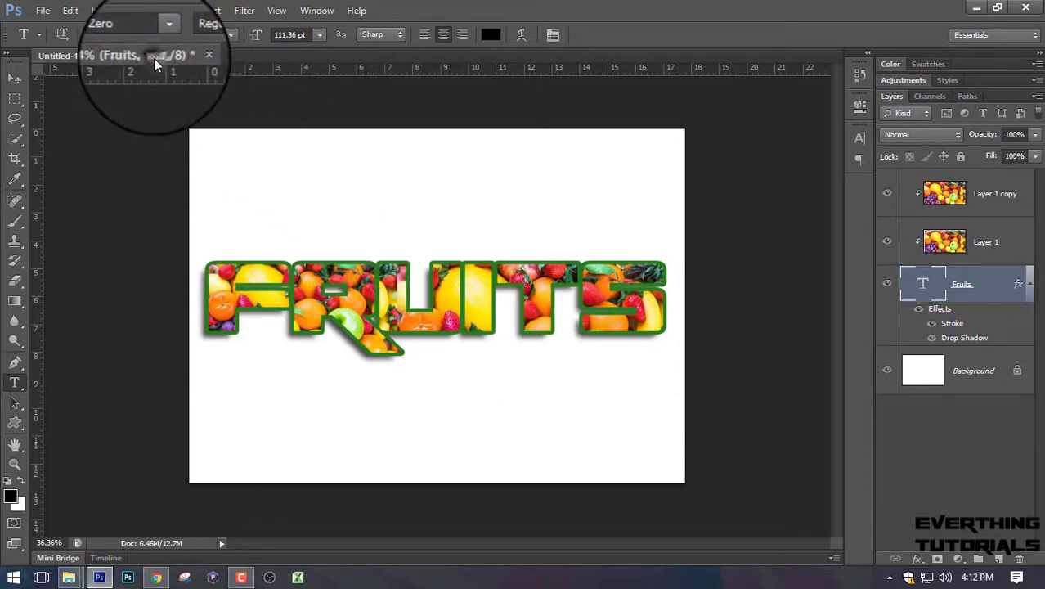
- Minimize the Untitled-1 document and create an A4 document named Fruits using the International Paper preset at 300 pixels/inch
{"action": "mouse_move", "coordinate": [154, 58]}
{"action": "left_mouse_down"}
{"action": "mouse_move", "coordinate": [152, 67]}
{"action": "mouse_move", "coordinate": [153, 52]}
{"action": "left_mouse_up"}
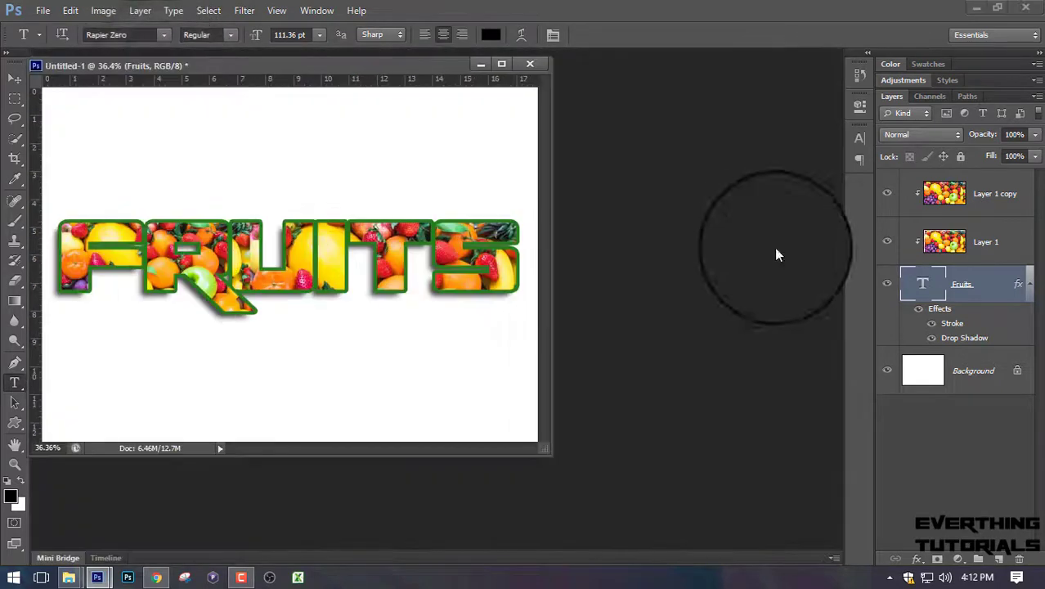
{"action": "left_click", "coordinate": [480, 65]}
{"action": "left_click", "coordinate": [43, 10]}
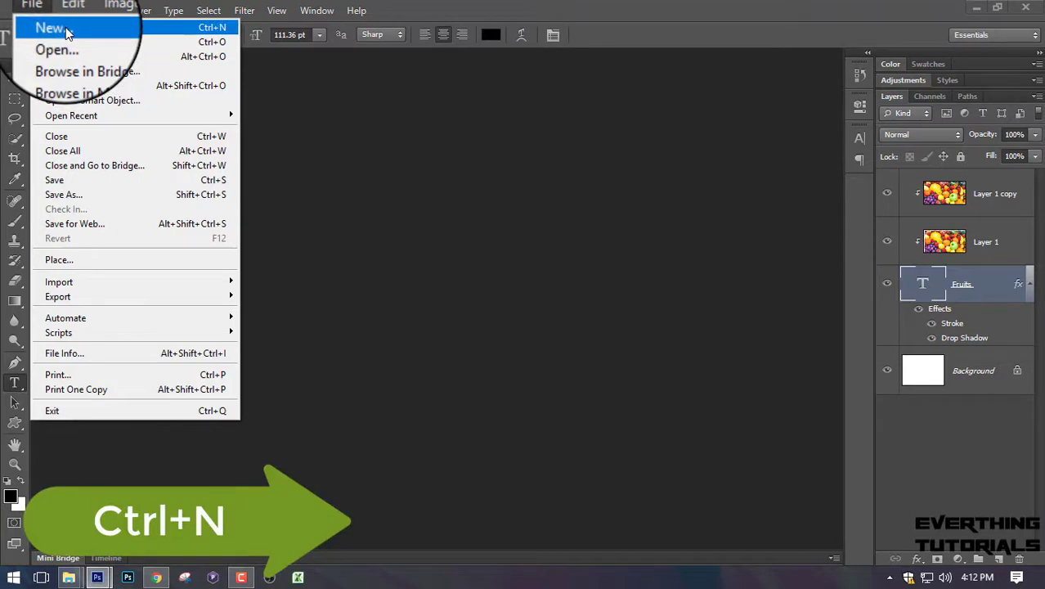
{"action": "left_click", "coordinate": [54, 28]}
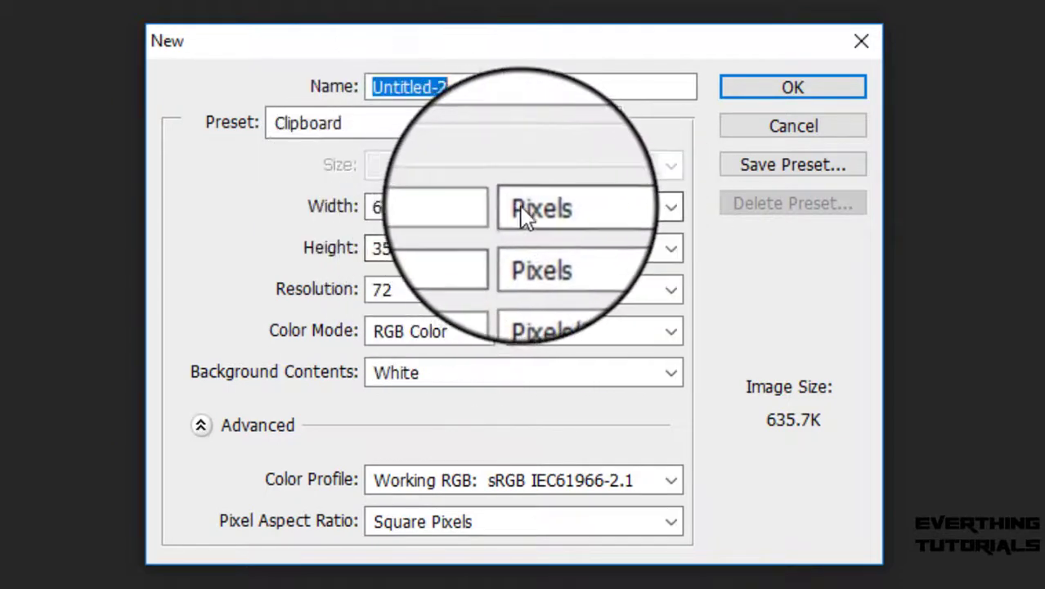
{"action": "left_click", "coordinate": [565, 209]}
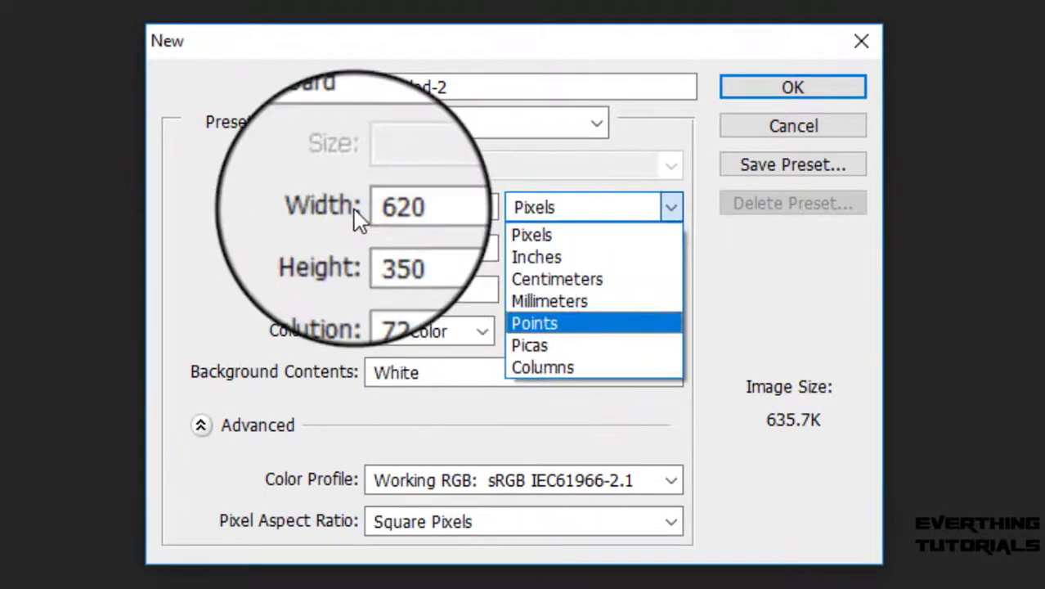
{"action": "left_click", "coordinate": [381, 217]}
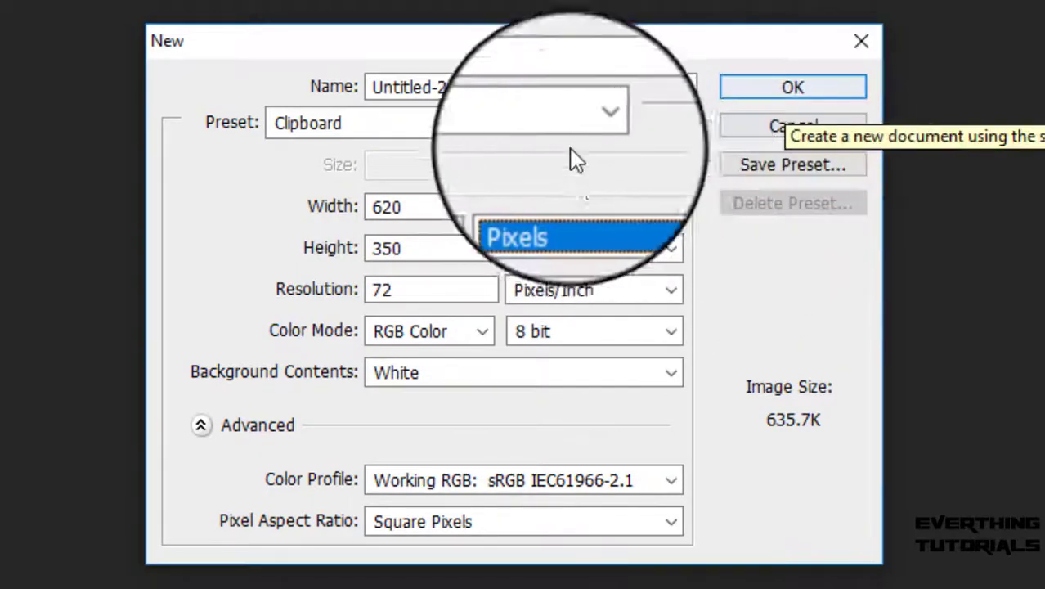
{"action": "left_click", "coordinate": [596, 122]}
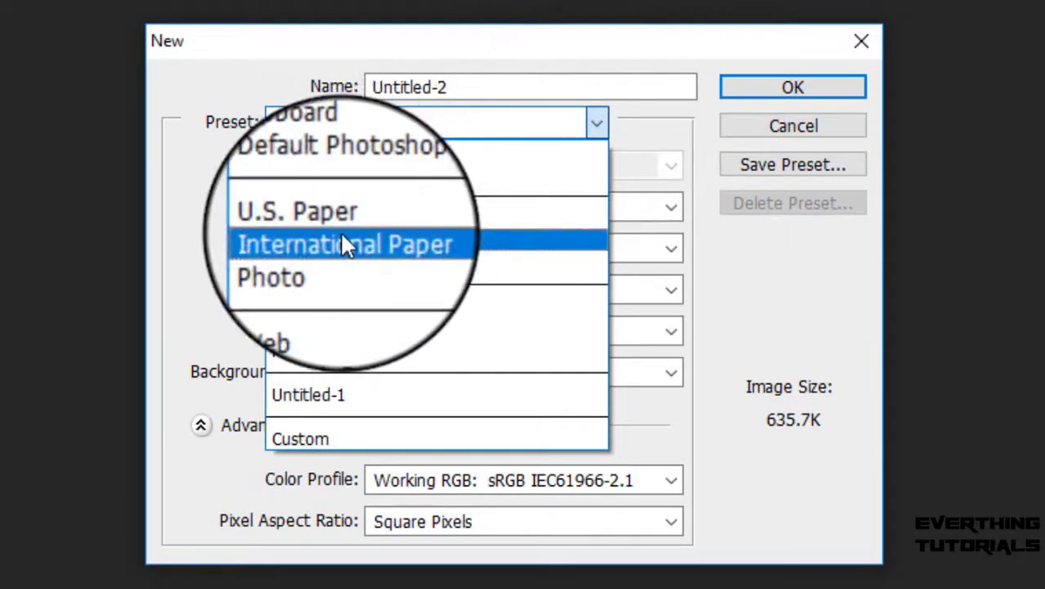
{"action": "left_click", "coordinate": [340, 232]}
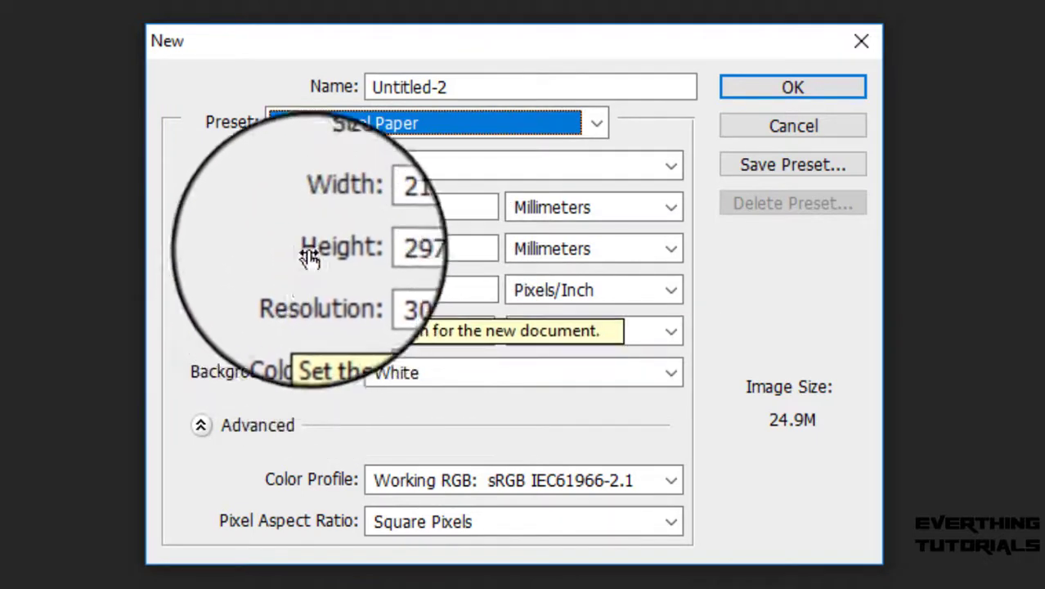
{"action": "left_click_drag", "start_coordinate": [483, 88], "coordinate": [247, 79]}
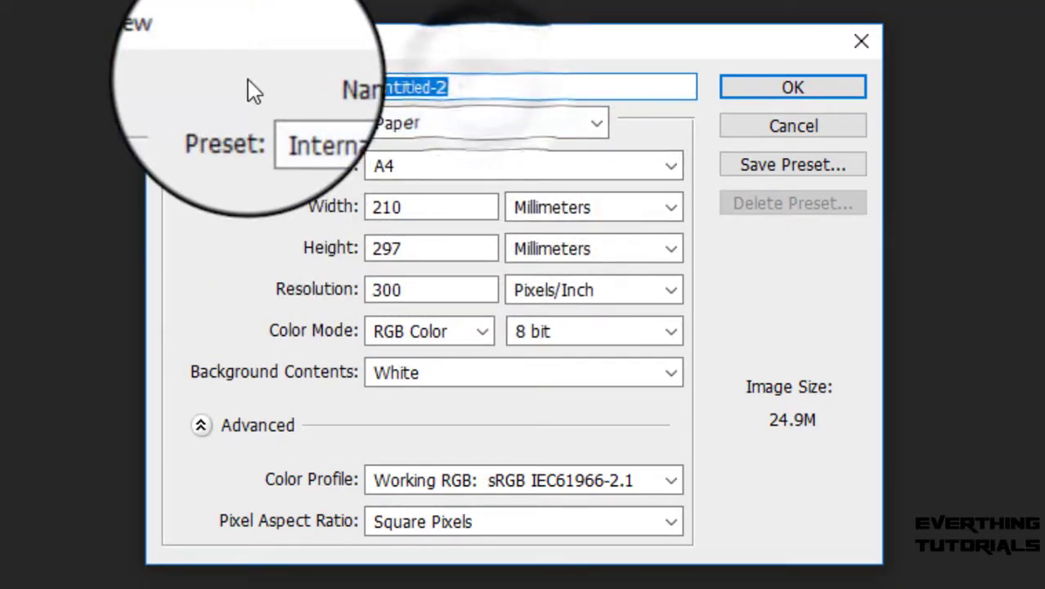
{"action": "type", "text": "Fruits"}
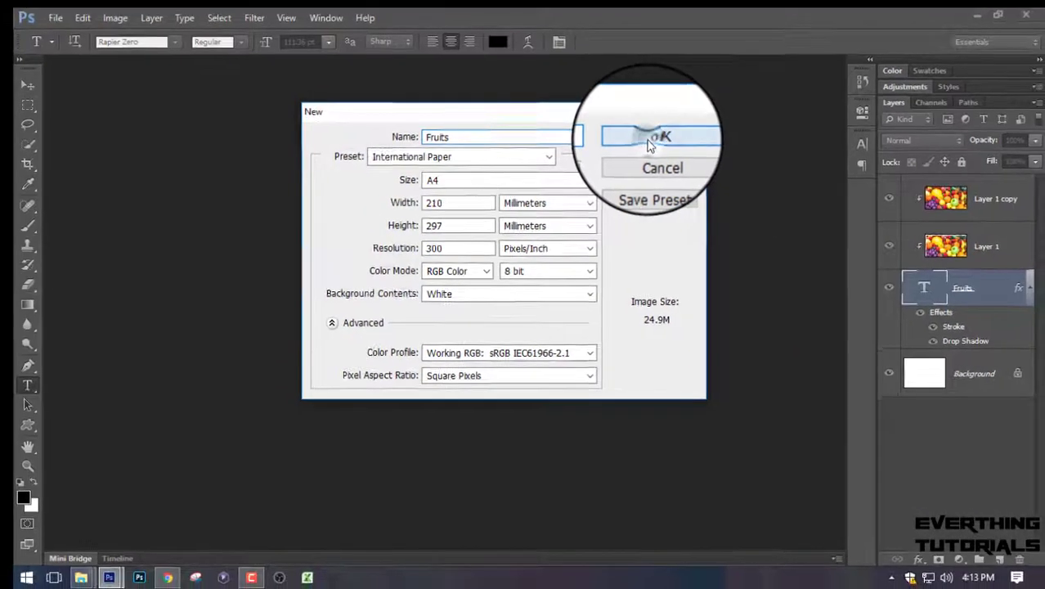
{"action": "left_click", "coordinate": [777, 88]}
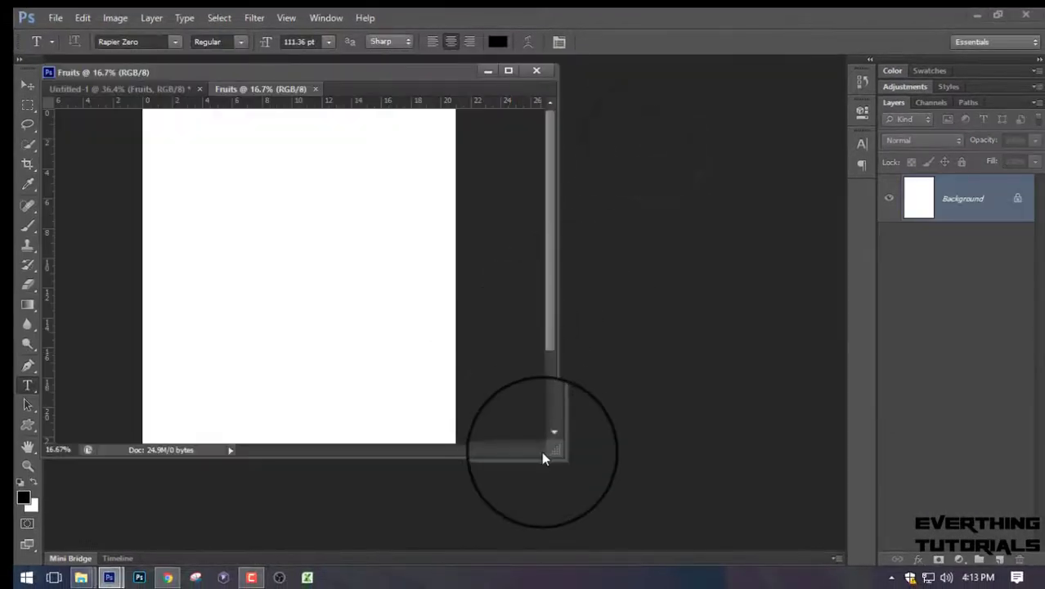
- Dock the new Fruits document in the workspace and rotate its canvas 90° into landscape orientation
{"action": "left_click_drag", "start_coordinate": [549, 451], "coordinate": [578, 492]}
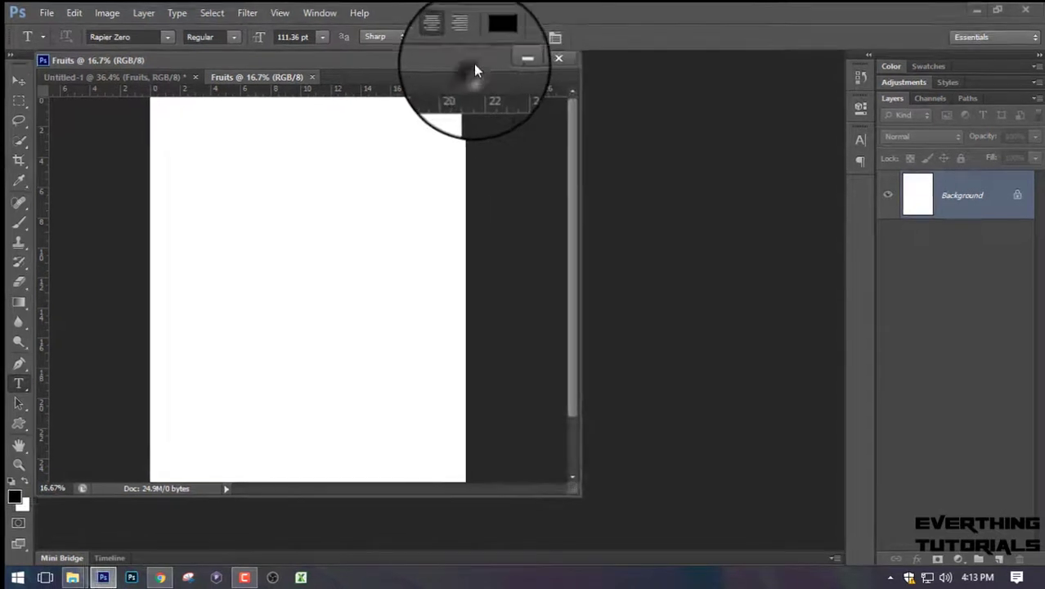
{"action": "left_click_drag", "start_coordinate": [475, 65], "coordinate": [472, 59]}
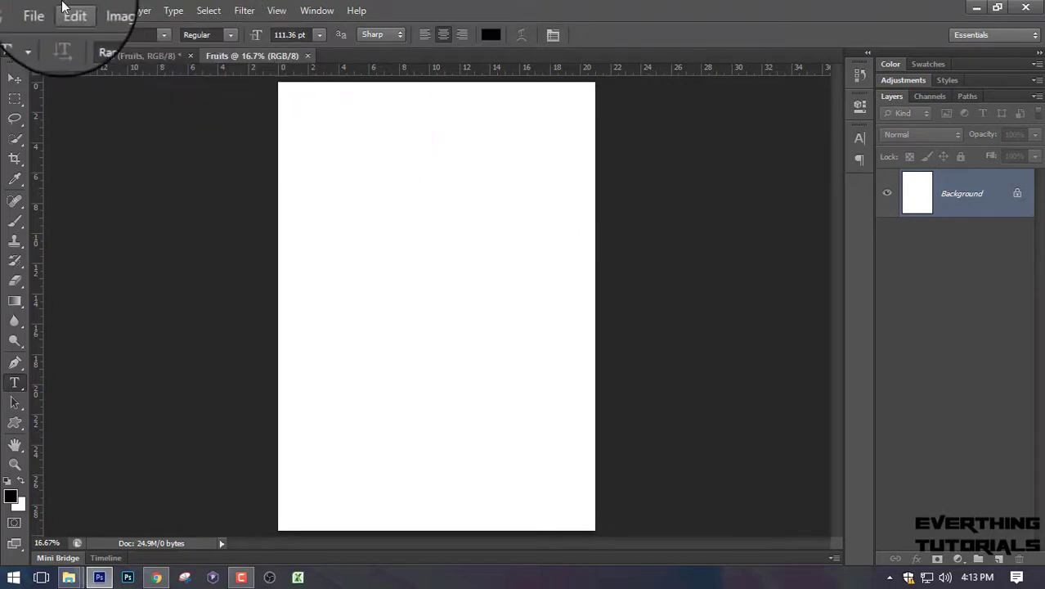
{"action": "left_click", "coordinate": [103, 10]}
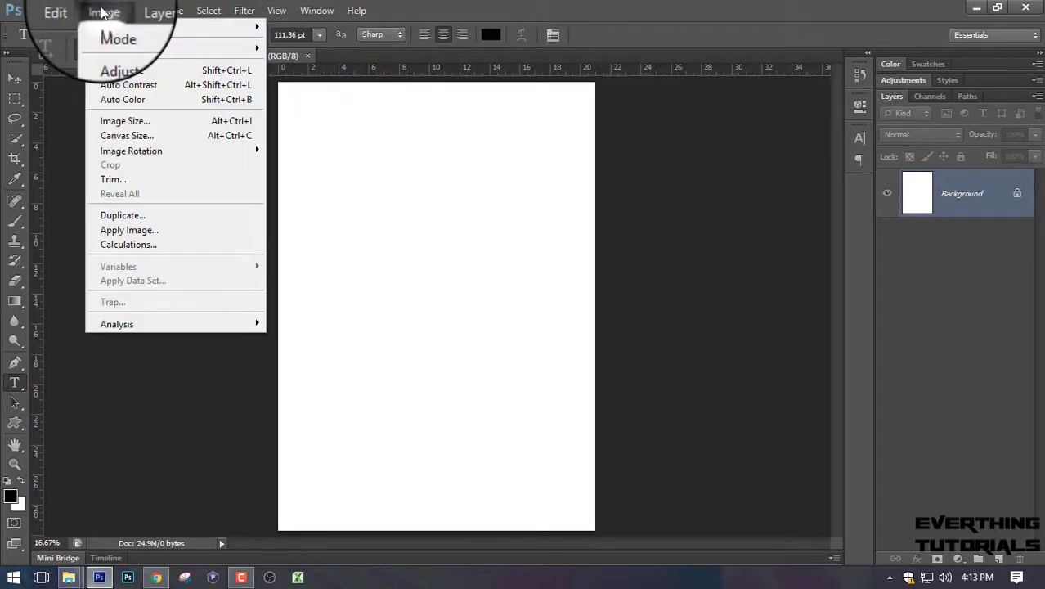
{"action": "mouse_move", "coordinate": [137, 151]}
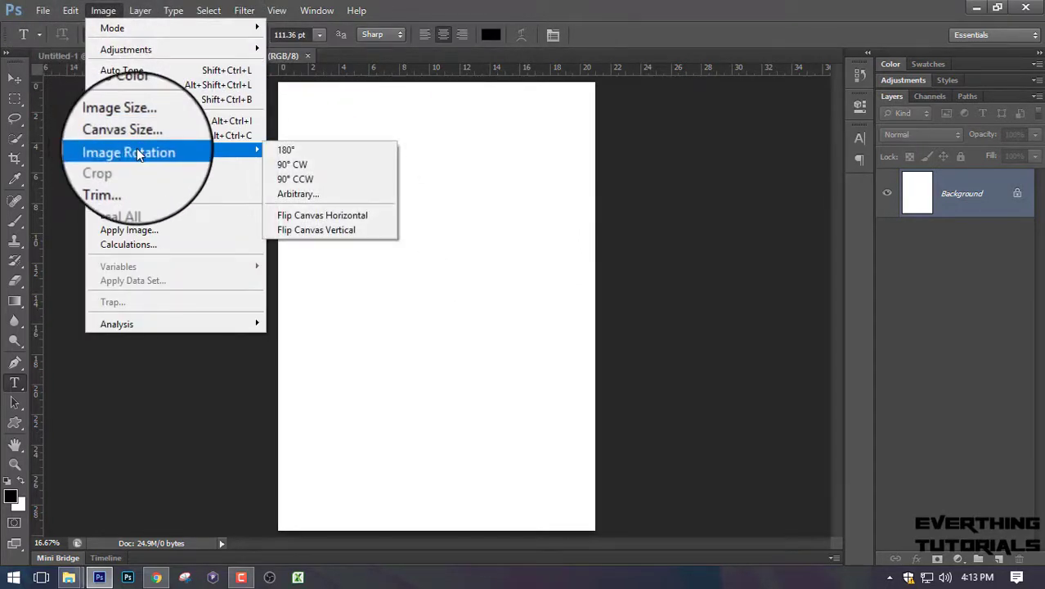
{"action": "left_click", "coordinate": [337, 173]}
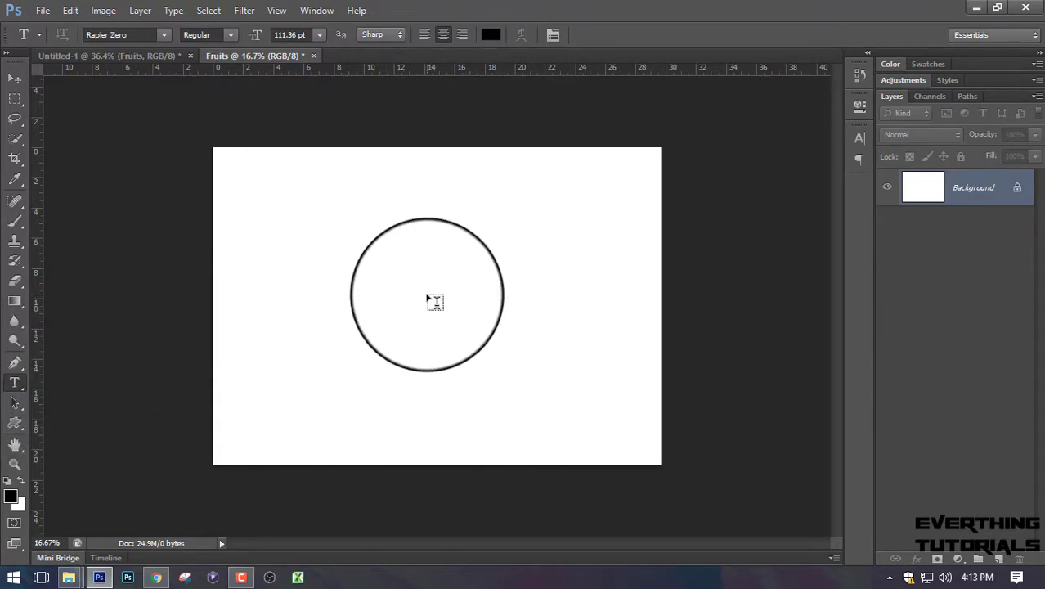
- Add the text "Fruits" to the canvas in Rapier Zero Regular
{"action": "left_click", "coordinate": [434, 302]}
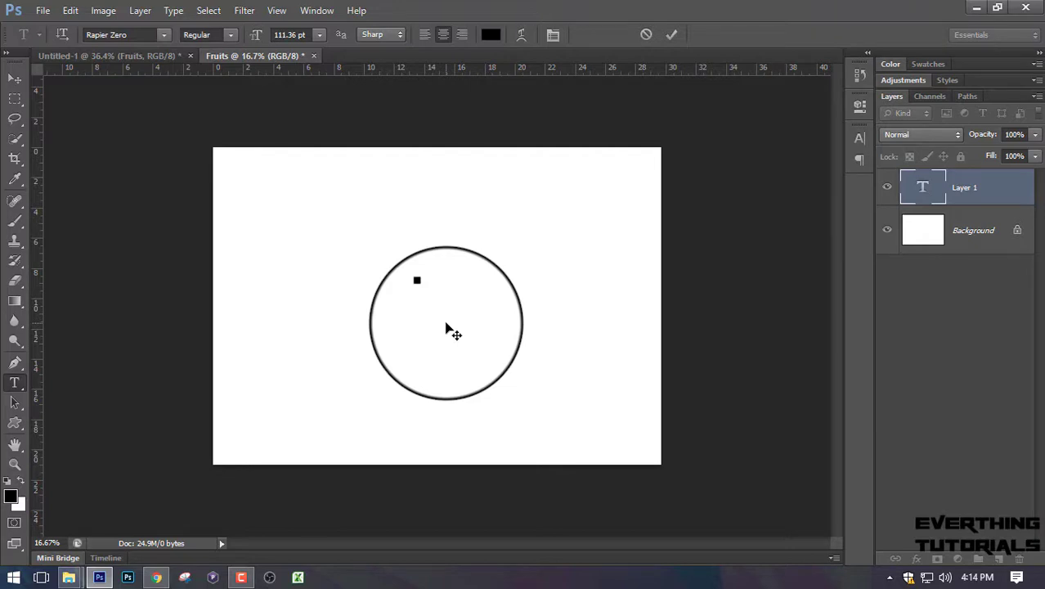
{"action": "type", "text": "FRUIT"}
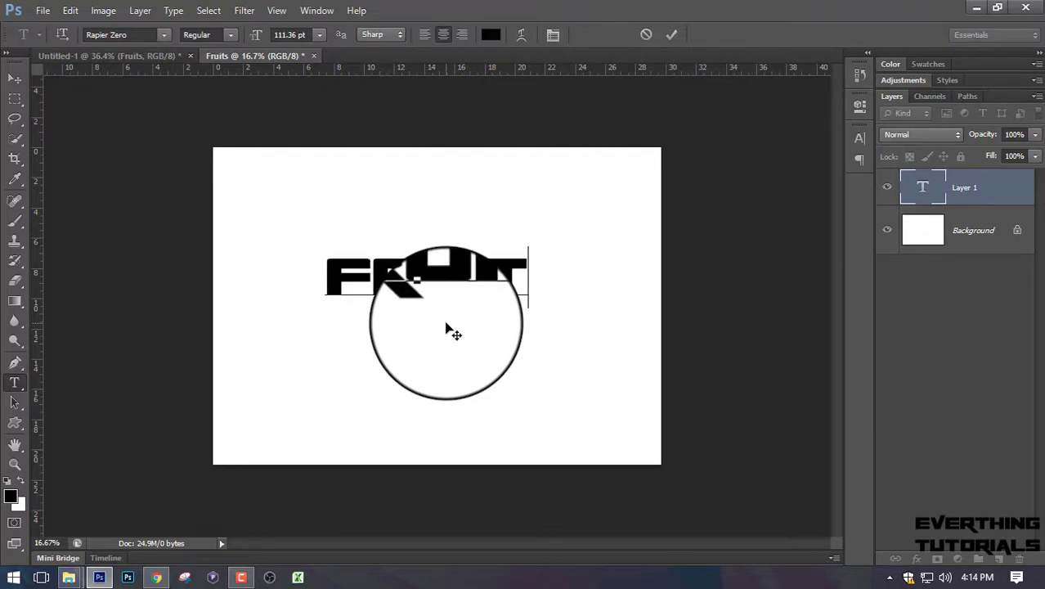
{"action": "key", "text": "BackSpace"}
{"action": "type", "text": "TS"}
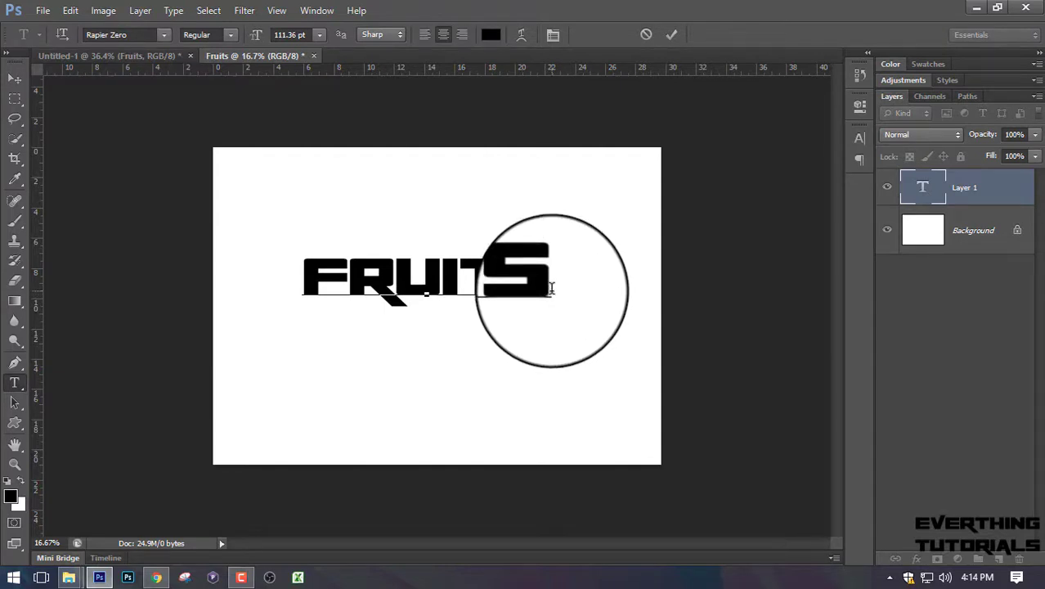
- Enlarge the whole text to 181.36 pt and commit the text edit
{"action": "key", "text": "ctrl+a"}
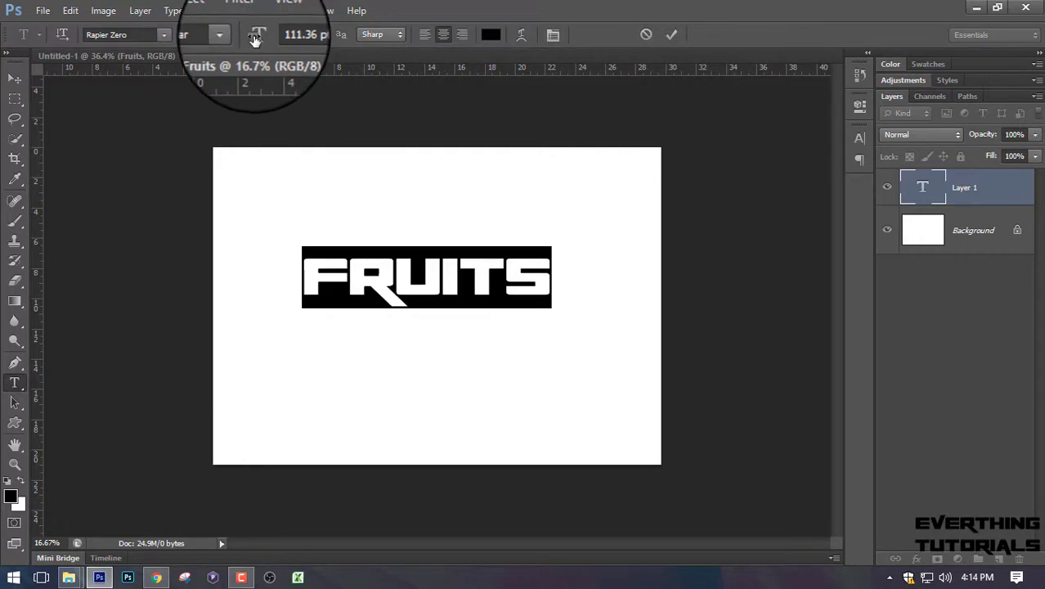
{"action": "left_click_drag", "start_coordinate": [256, 38], "coordinate": [307, 45]}
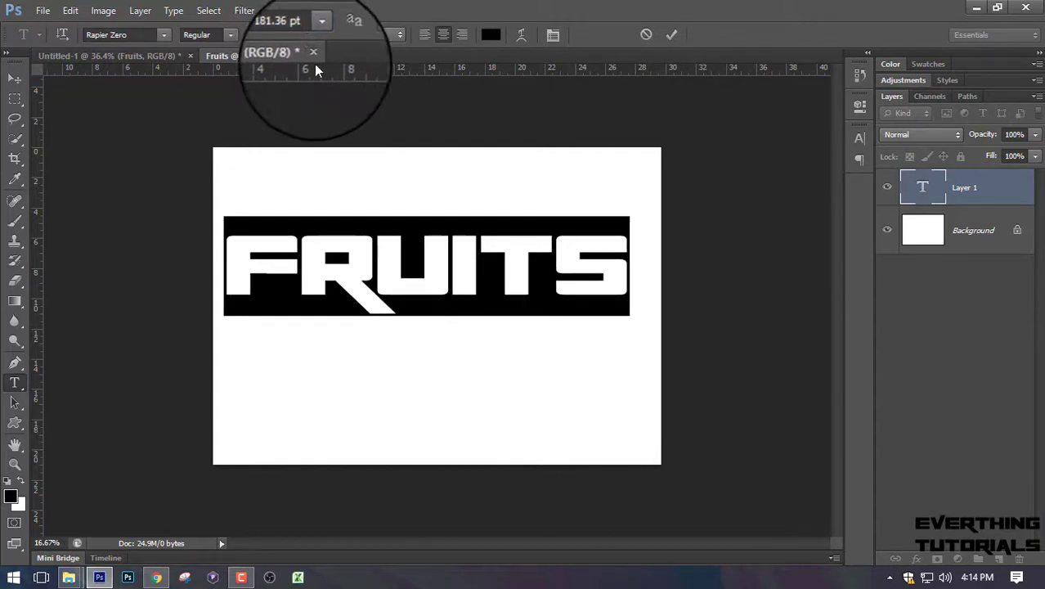
{"action": "left_click", "coordinate": [671, 34]}
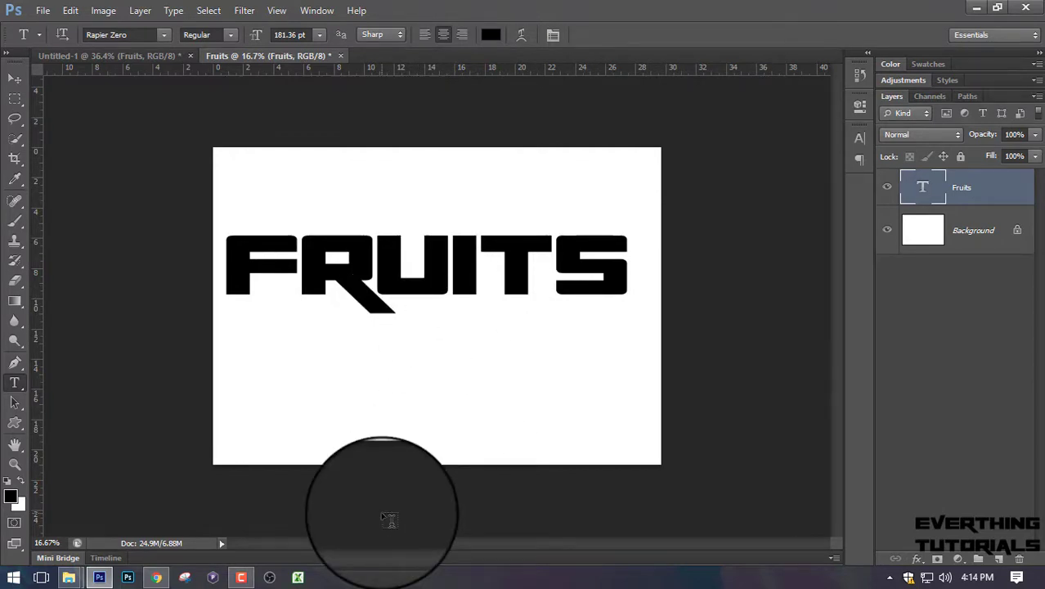
- Nudge the Fruits text to the right until it is centred horizontally on the canvas
{"action": "key", "text": "ctrl+Right"}
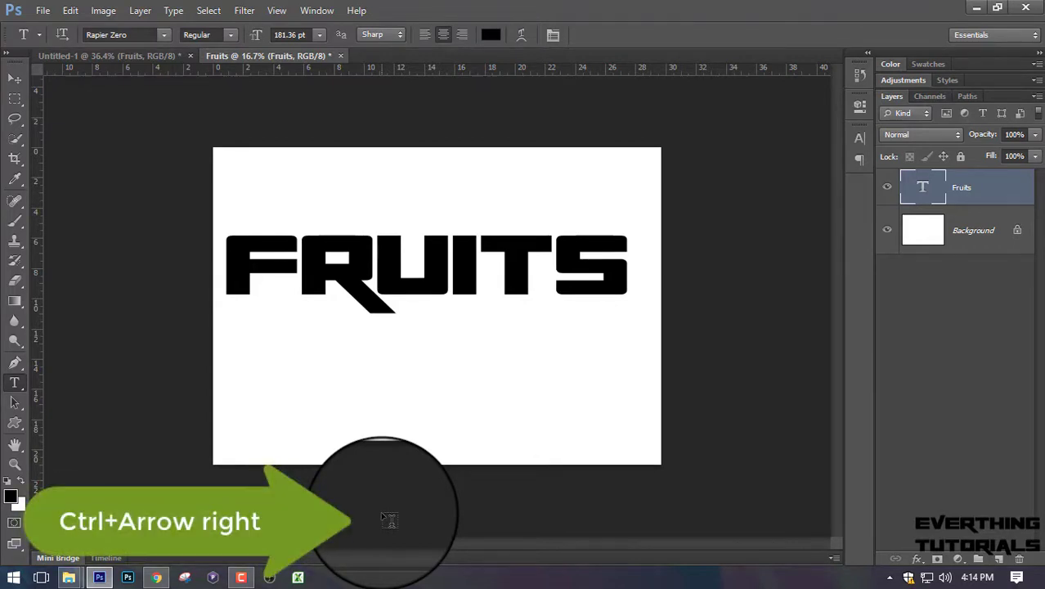
{"action": "key", "text": "ctrl+Right"}
{"action": "key", "text": "ctrl+Right"}
{"action": "key", "text": "ctrl+Right"}
{"action": "key", "text": "ctrl+Right"}
{"action": "key", "text": "ctrl+Right"}
{"action": "key", "text": "ctrl+Right"}
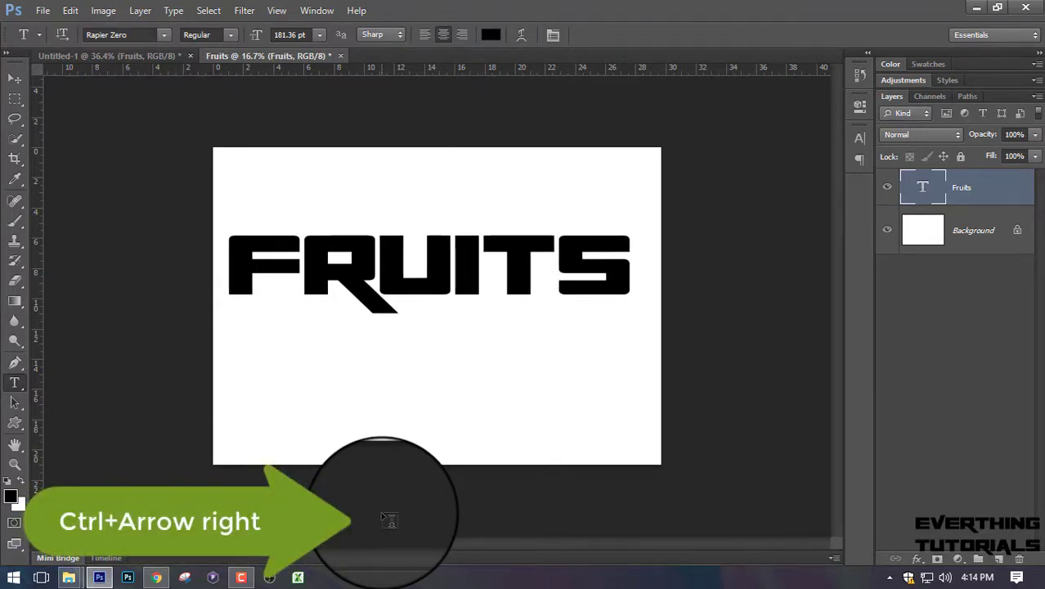
{"action": "key", "text": "ctrl+Right"}
{"action": "key", "text": "ctrl+Right"}
{"action": "key", "text": "ctrl+Right"}
{"action": "key", "text": "ctrl+Right"}
{"action": "key", "text": "ctrl+Right"}
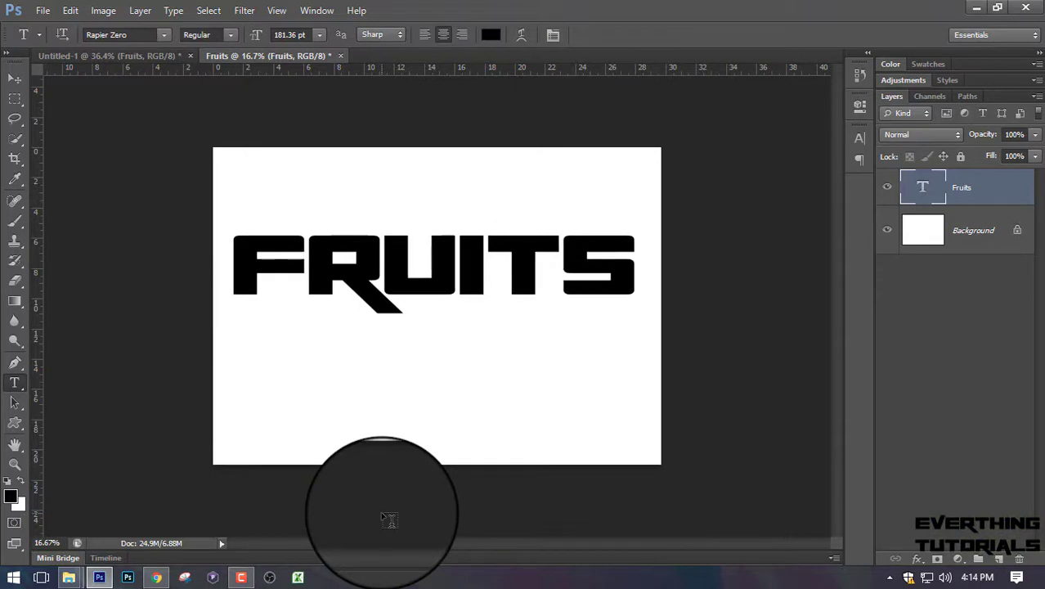
{"action": "key", "text": "ctrl+Left"}
{"action": "key", "text": "ctrl+Left"}
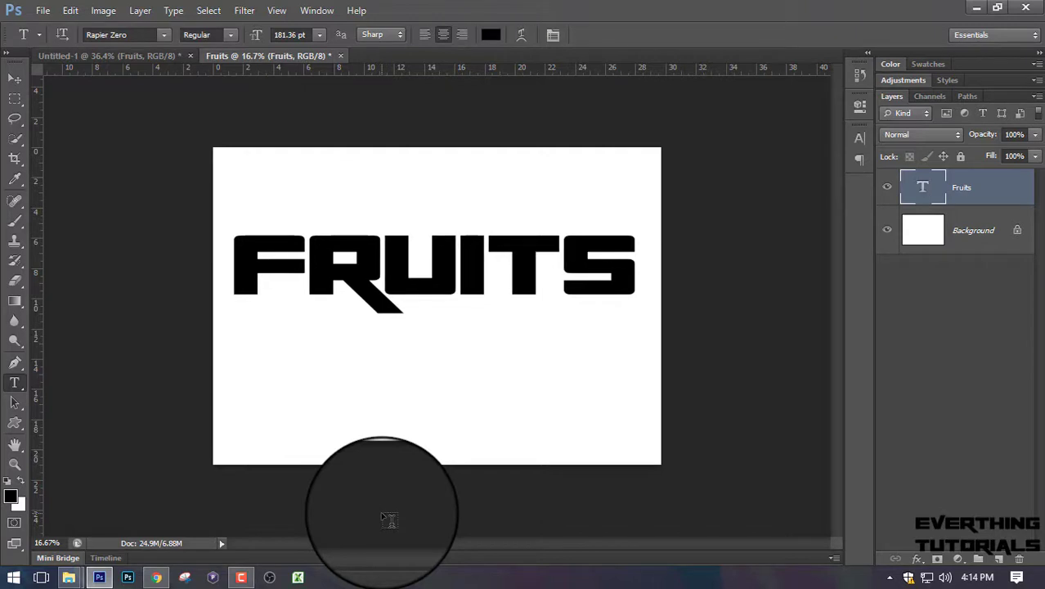
{"action": "key", "text": "ctrl+Right"}
{"action": "key", "text": "ctrl+Right"}
- Nudge the Fruits text down until it is centred vertically on the canvas
{"action": "key", "text": "ctrl+Down"}
{"action": "key", "text": "ctrl+Down"}
{"action": "key", "text": "ctrl+Down"}
{"action": "key", "text": "ctrl+Down"}
{"action": "key", "text": "ctrl+Down"}
{"action": "key", "text": "ctrl+Down"}
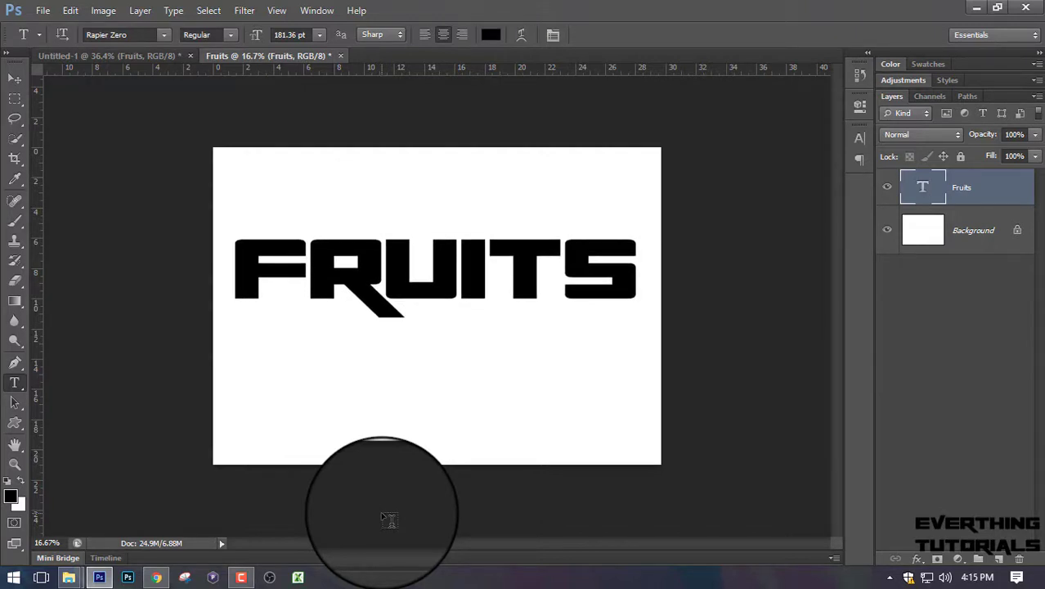
{"action": "key", "text": "ctrl+Down"}
{"action": "key", "text": "ctrl+Down"}
{"action": "key", "text": "ctrl+Down"}
{"action": "key", "text": "ctrl+Down"}
{"action": "key", "text": "ctrl+Down"}
{"action": "key", "text": "ctrl+Down"}
{"action": "key", "text": "ctrl+Down"}
{"action": "key", "text": "ctrl+Down"}
{"action": "key", "text": "ctrl+Down"}
{"action": "key", "text": "ctrl+Down"}
{"action": "key", "text": "ctrl+Down"}
{"action": "key", "text": "ctrl+Down"}
{"action": "key", "text": "ctrl+Down"}
{"action": "key", "text": "ctrl+Down"}
{"action": "key", "text": "ctrl+Down"}
{"action": "key", "text": "ctrl+Down"}
{"action": "key", "text": "ctrl+Down"}
{"action": "key", "text": "ctrl+Down"}
{"action": "key", "text": "ctrl+Down"}
{"action": "key", "text": "ctrl+Down"}
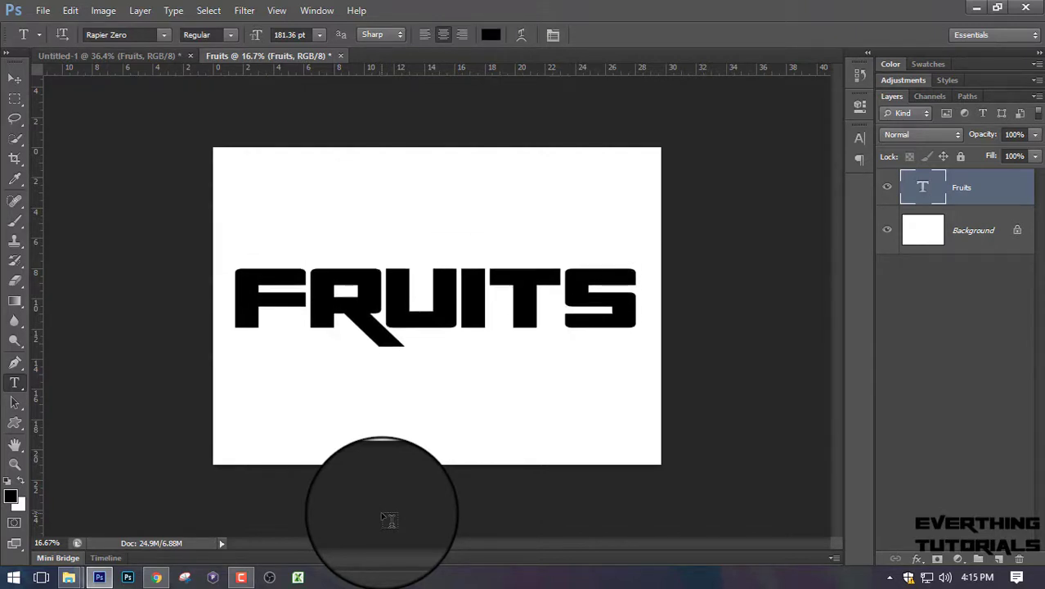
{"action": "key", "text": "ctrl+Down"}
{"action": "key", "text": "ctrl+Down"}
{"action": "key", "text": "ctrl+Down"}
{"action": "key", "text": "ctrl+Up"}
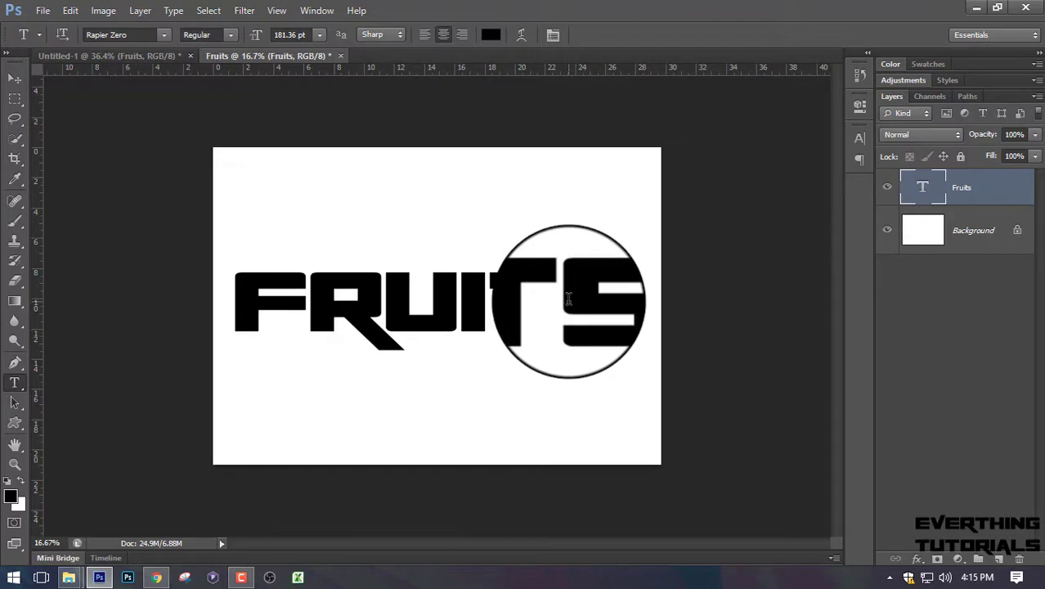
- Open the fruits.jpg image from the Desktop, showing the files as large icons to find it
{"action": "left_click", "coordinate": [36, 14]}
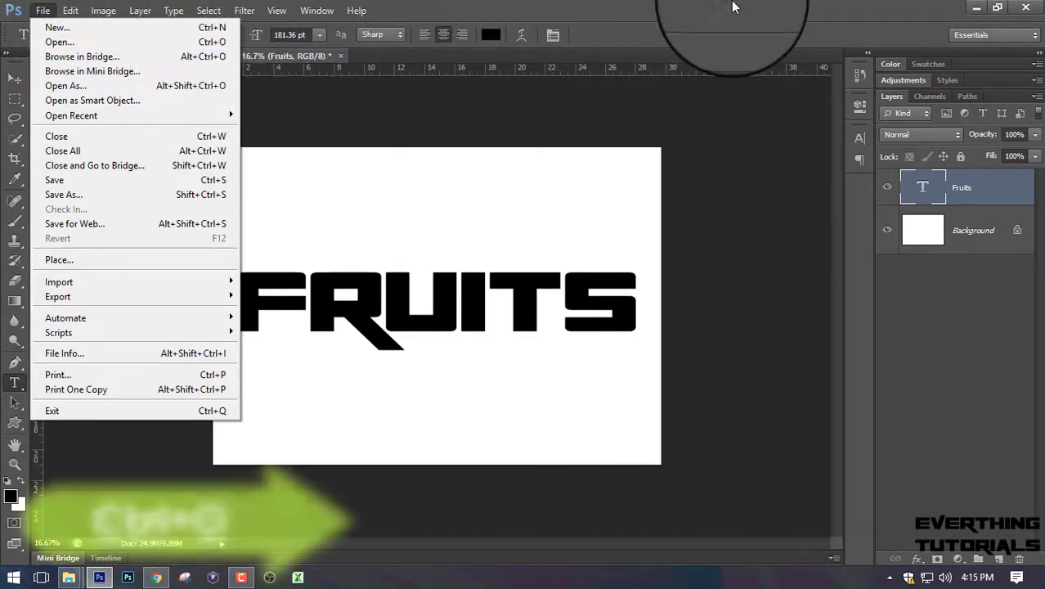
{"action": "key", "text": "ctrl+o"}
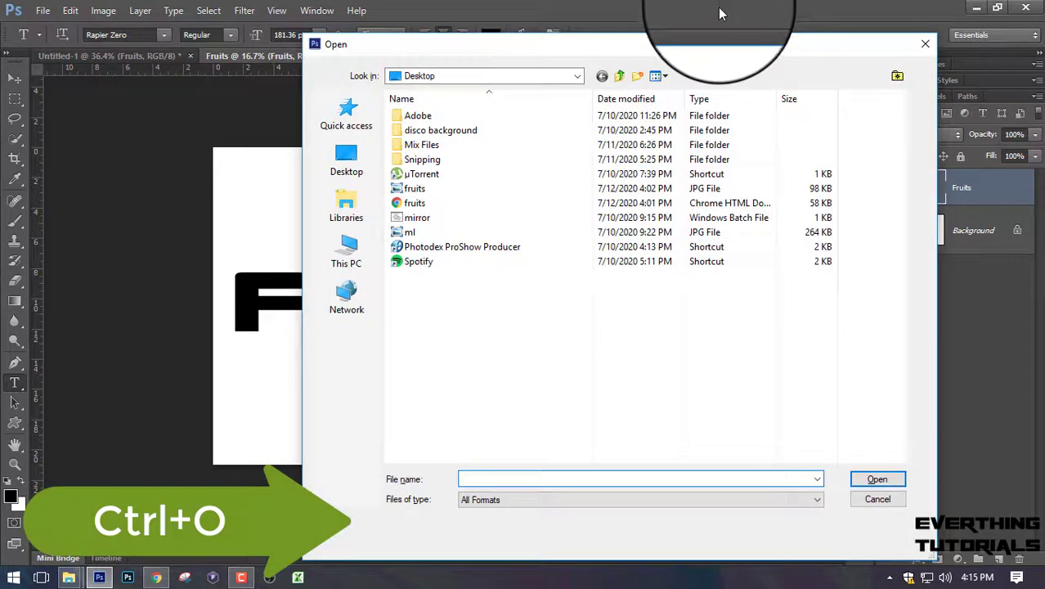
{"action": "left_click", "coordinate": [665, 77]}
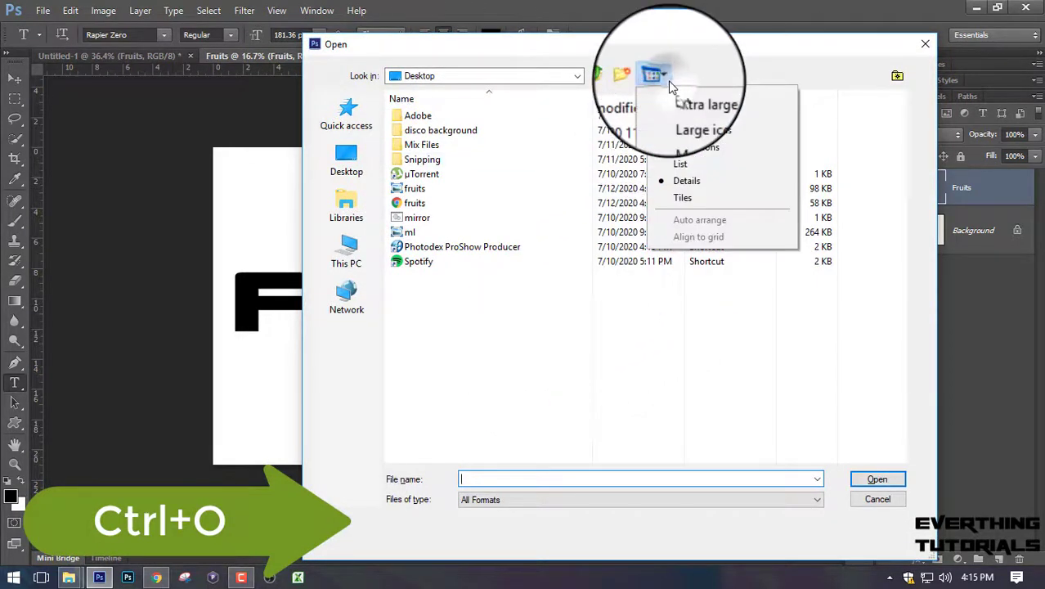
{"action": "left_click", "coordinate": [686, 112]}
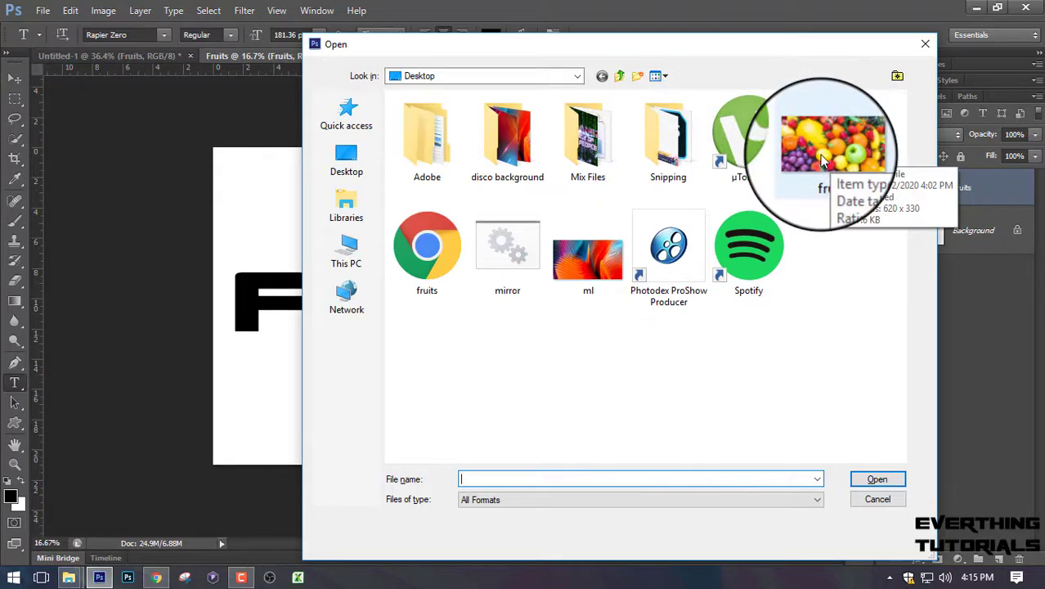
{"action": "double_click", "coordinate": [819, 154]}
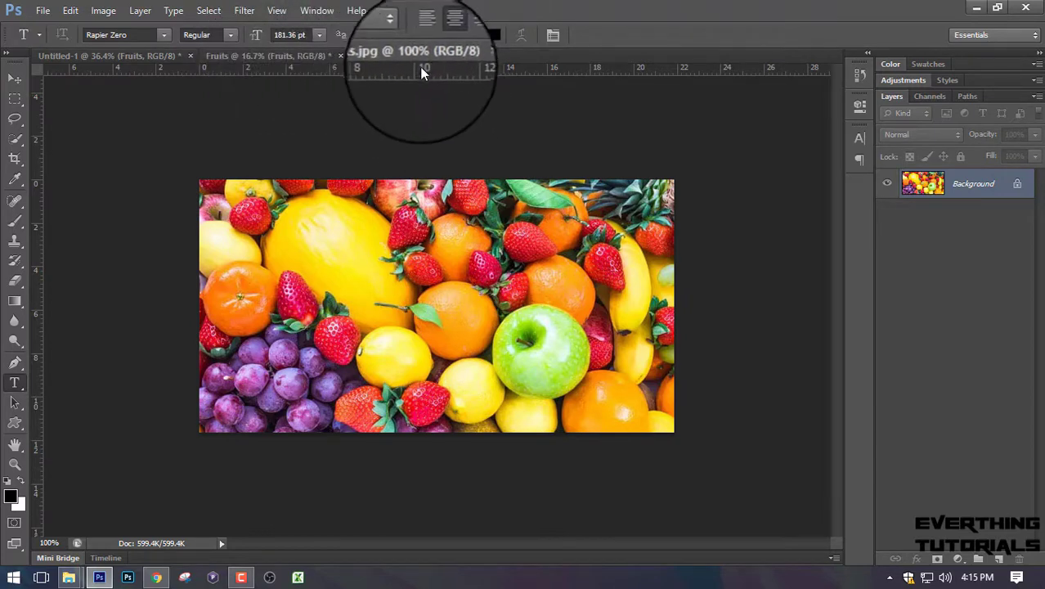
- Detach the fruits.jpg image into a floating window and place it partly over the Fruits document
{"action": "left_click_drag", "start_coordinate": [415, 57], "coordinate": [568, 60]}
{"action": "left_click_drag", "start_coordinate": [575, 72], "coordinate": [576, 112]}
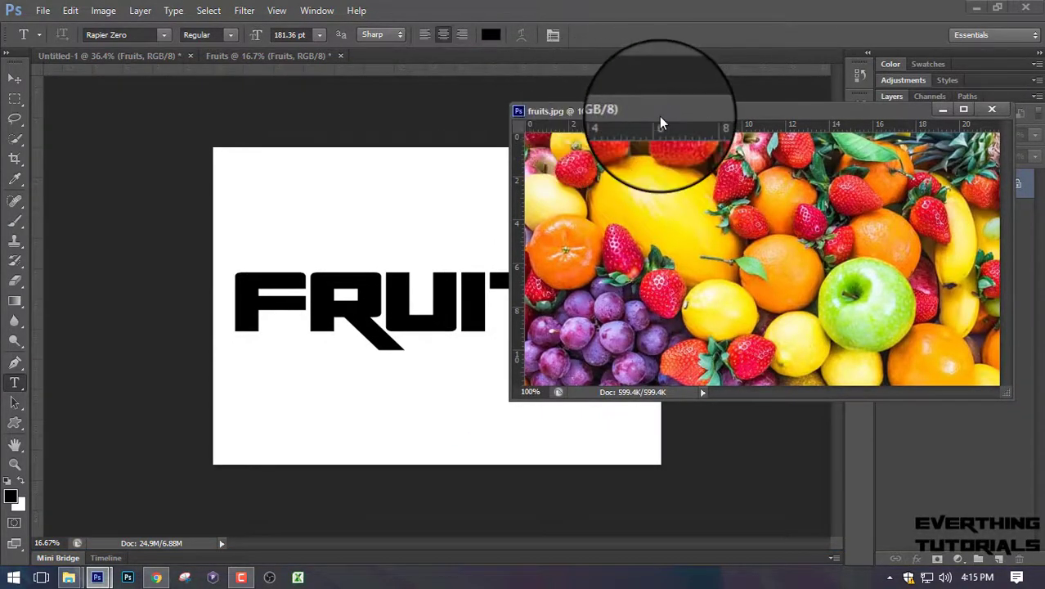
{"action": "left_click_drag", "start_coordinate": [659, 116], "coordinate": [517, 215]}
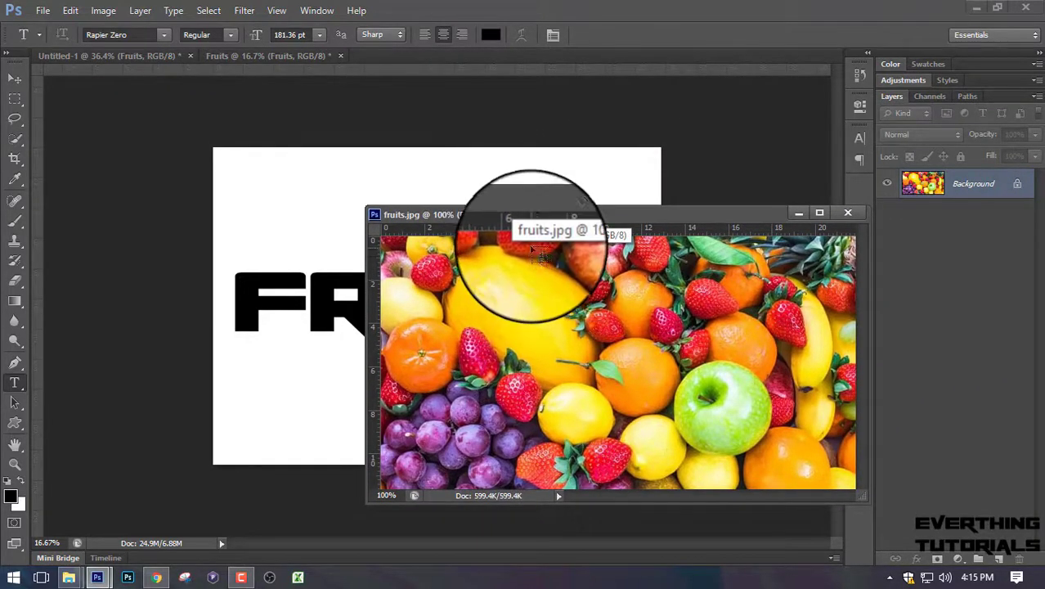
- Copy the fruits.jpg image into the Fruits document with the Move tool, placing it above the letter F
{"action": "left_click_drag", "start_coordinate": [544, 221], "coordinate": [530, 216]}
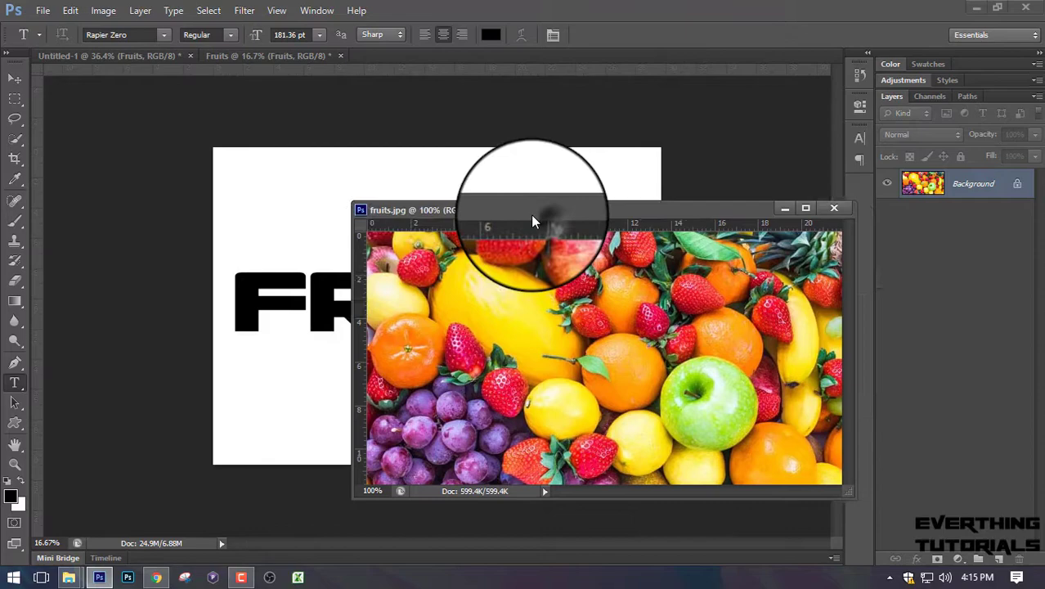
{"action": "left_click", "coordinate": [16, 79]}
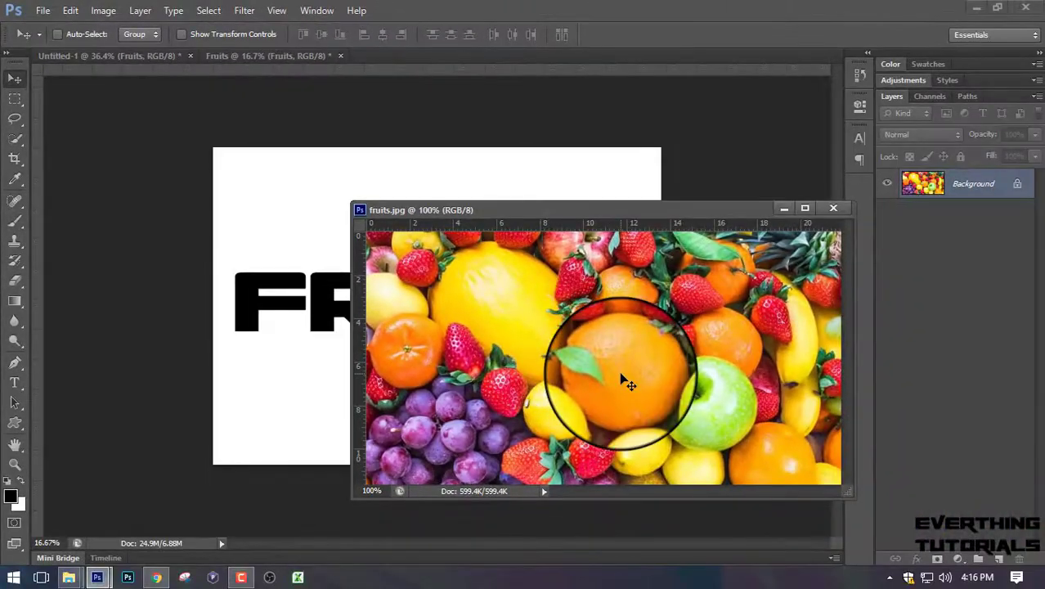
{"action": "left_click_drag", "start_coordinate": [621, 378], "coordinate": [274, 219]}
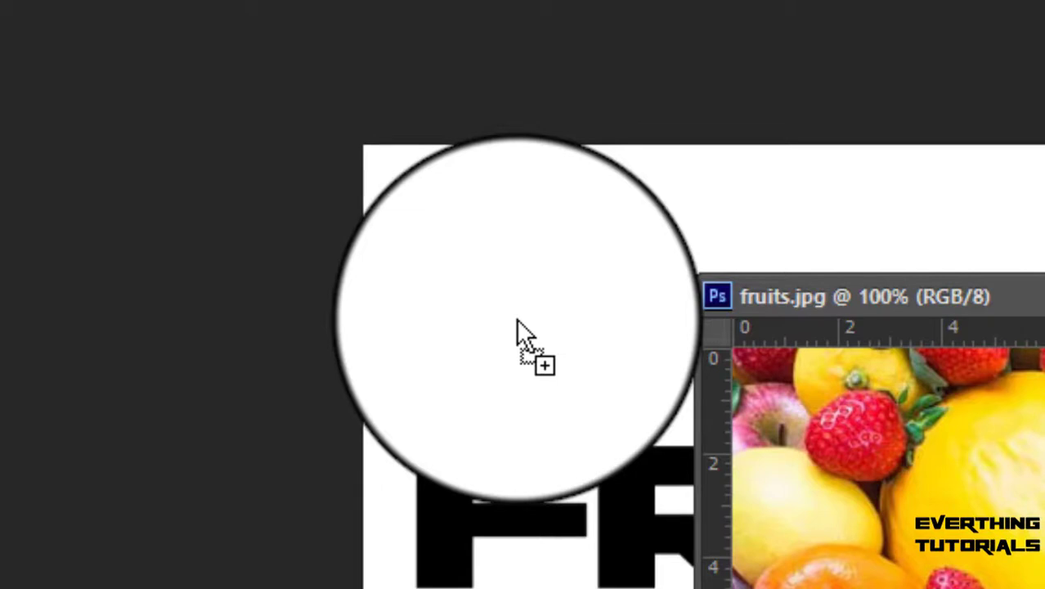
{"action": "left_click_drag", "start_coordinate": [516, 317], "coordinate": [543, 345]}
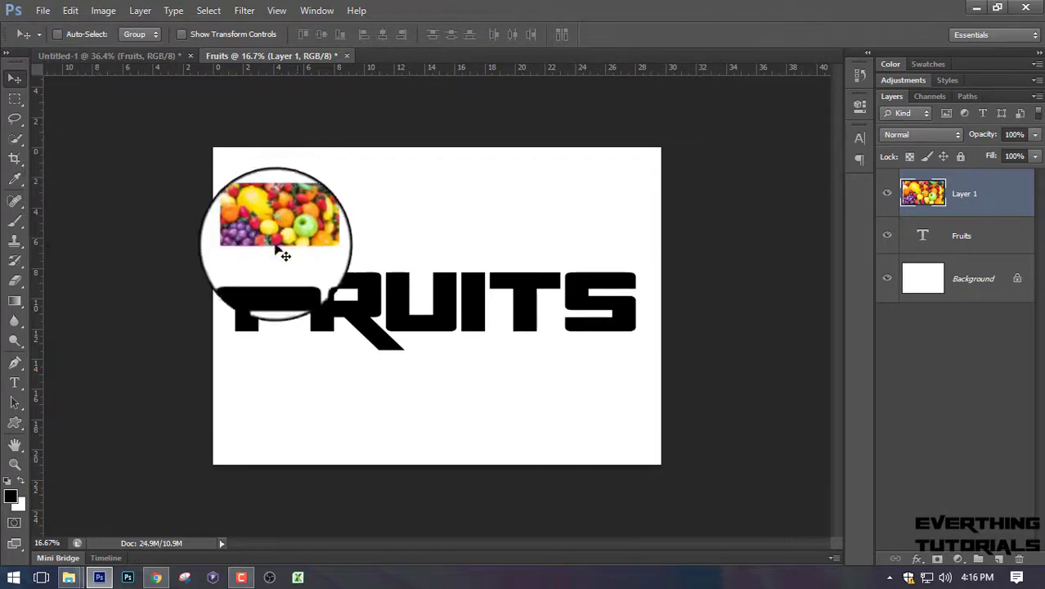
{"action": "left_click", "coordinate": [71, 14]}
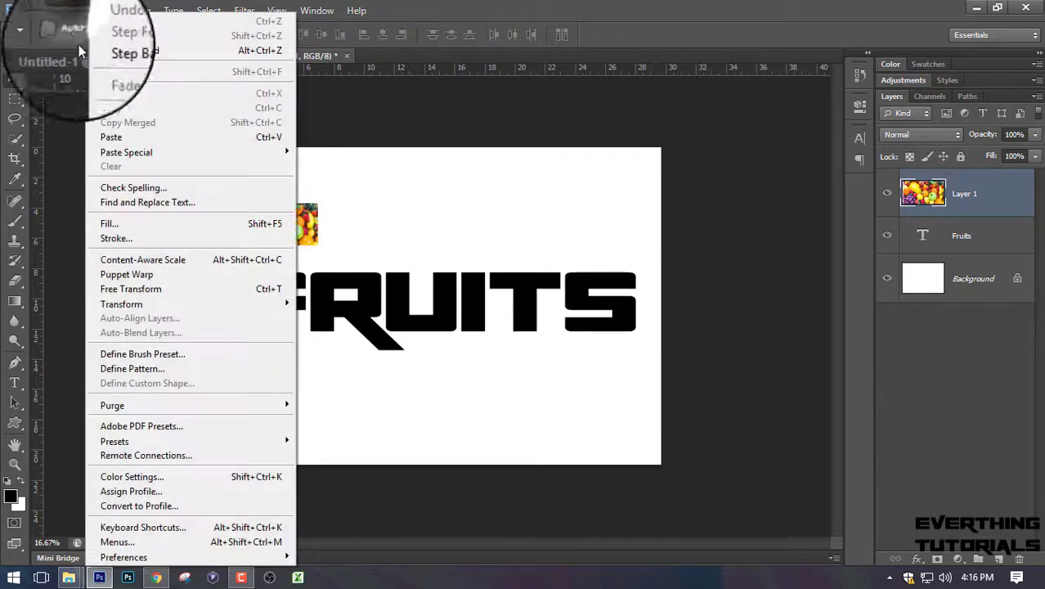
{"action": "mouse_move", "coordinate": [175, 307]}
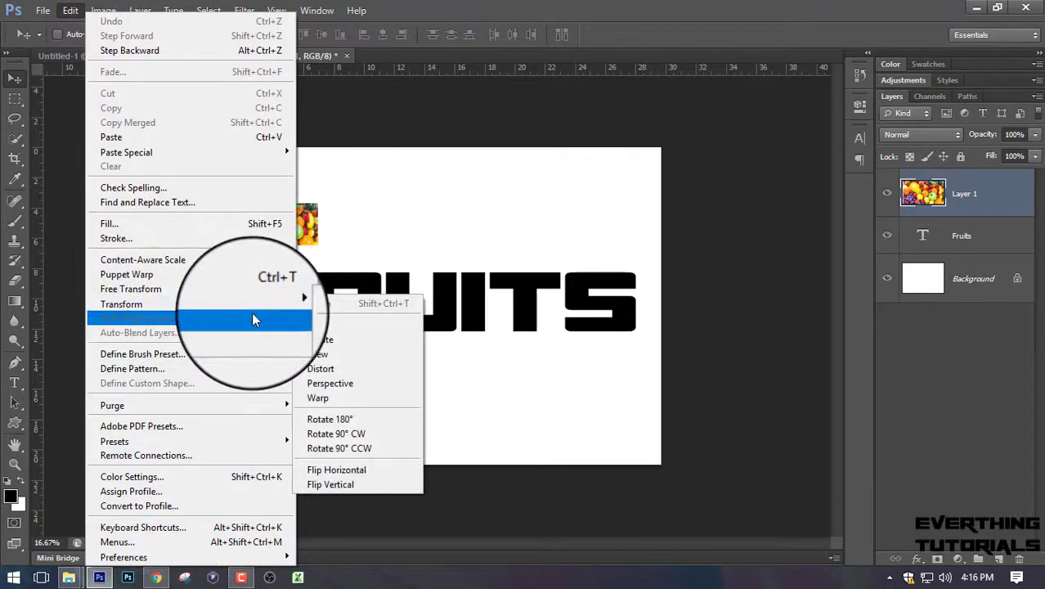
{"action": "left_click", "coordinate": [336, 326]}
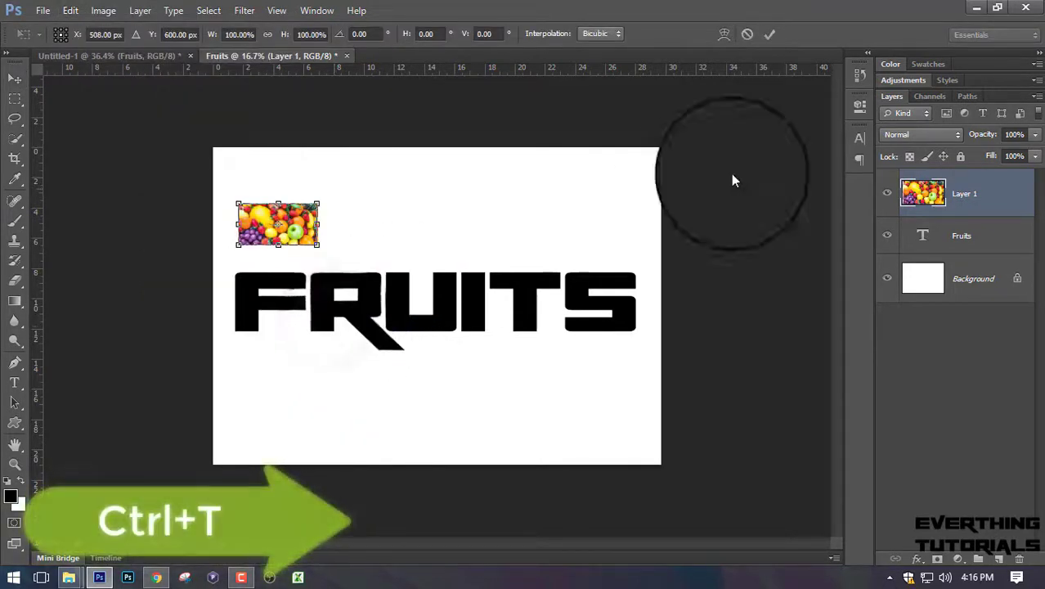
{"action": "left_click", "coordinate": [748, 39]}
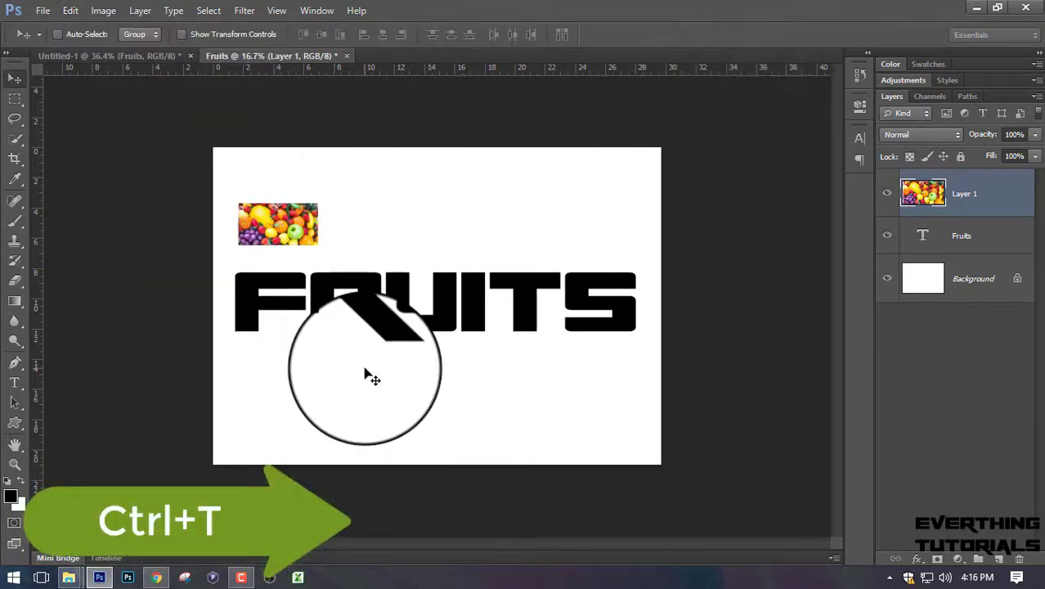
- Free-transform the fruit photo to about 512% width and 472% height so it covers the whole Fruits text
{"action": "key", "text": "ctrl+t"}
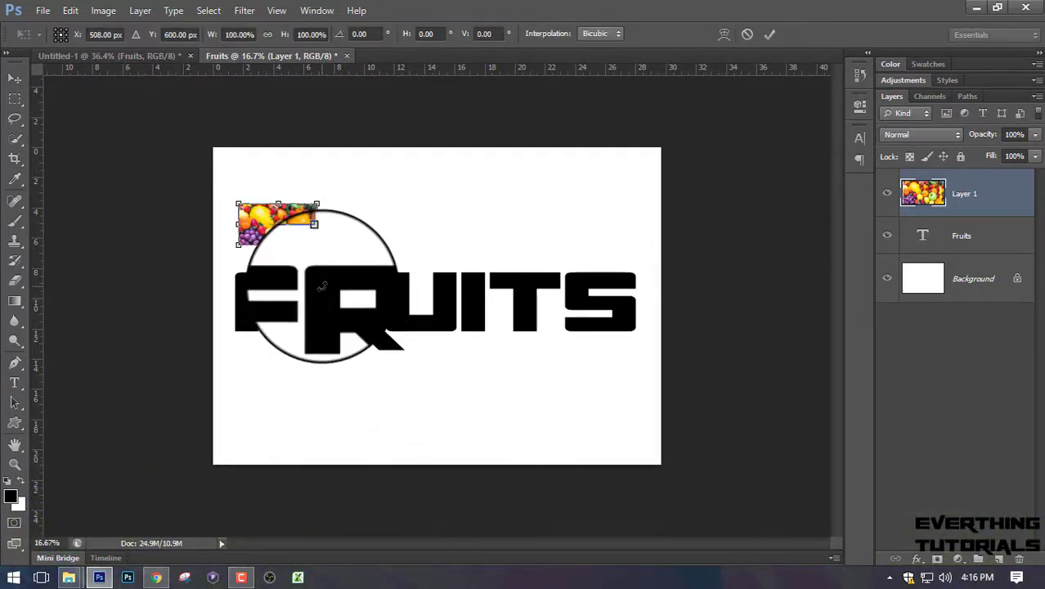
{"action": "left_click_drag", "start_coordinate": [325, 281], "coordinate": [321, 255]}
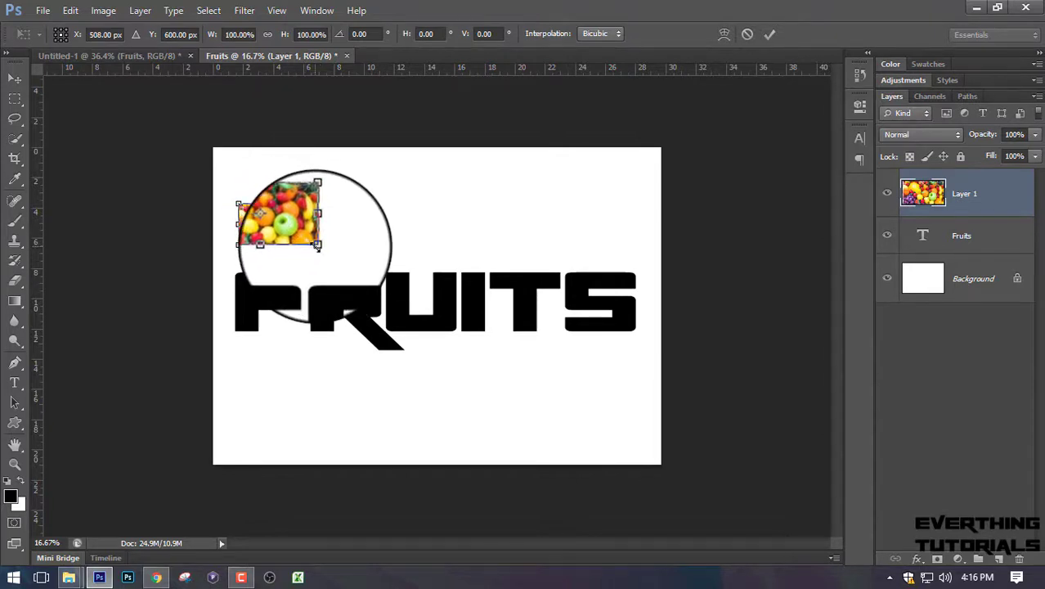
{"action": "left_click_drag", "start_coordinate": [318, 247], "coordinate": [637, 384]}
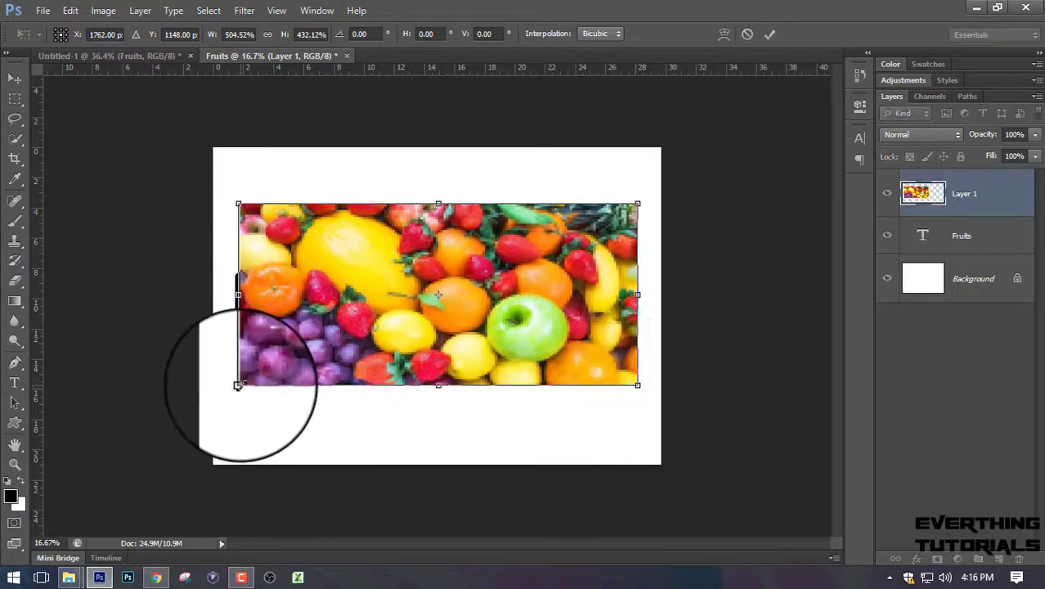
{"action": "left_click_drag", "start_coordinate": [241, 384], "coordinate": [232, 393]}
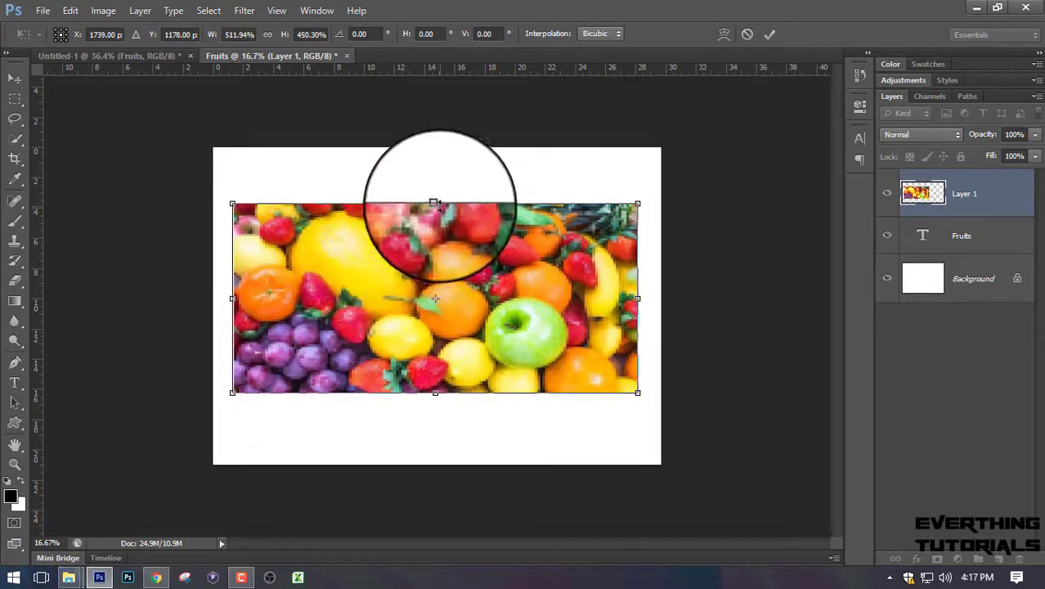
{"action": "mouse_move", "coordinate": [435, 203]}
{"action": "left_mouse_down"}
{"action": "mouse_move", "coordinate": [435, 260]}
{"action": "mouse_move", "coordinate": [435, 194]}
{"action": "left_mouse_up"}
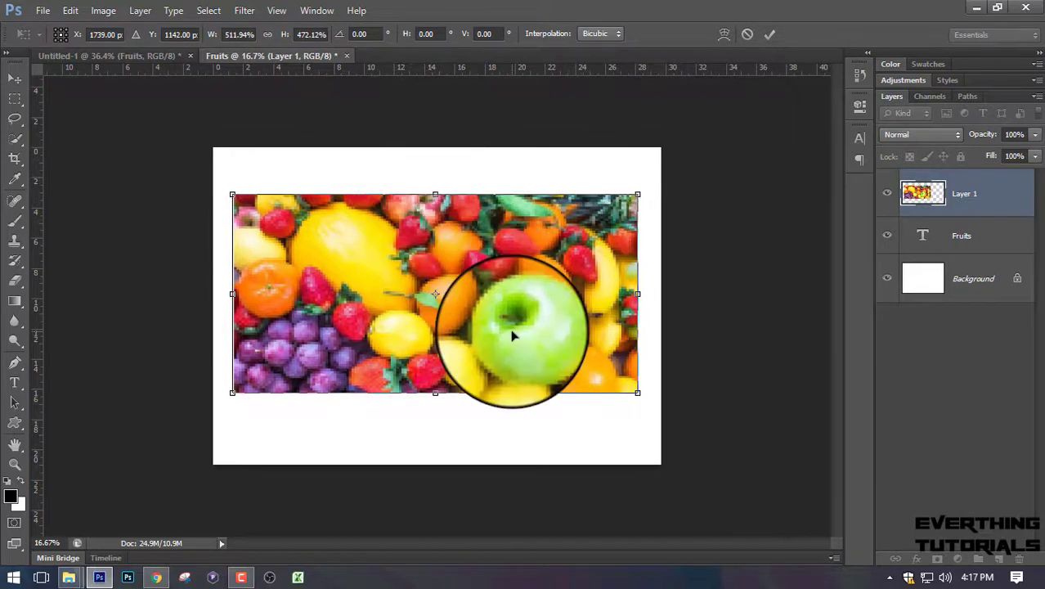
{"action": "left_click", "coordinate": [770, 36]}
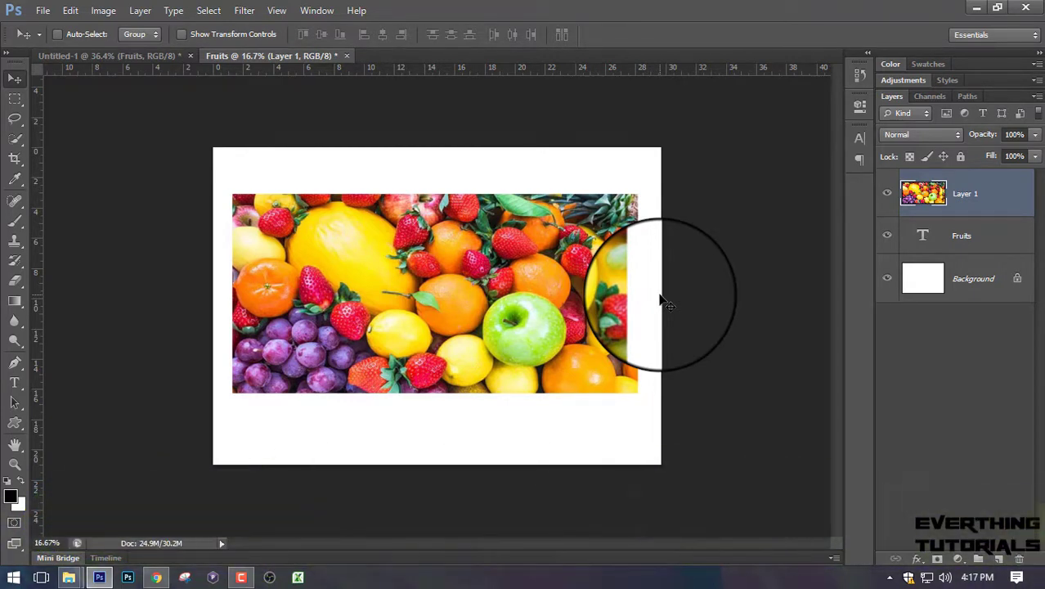
- Clip the fruit photo layer to the Fruits text and reposition the photo inside the lettering
{"action": "key", "text": "ctrl+alt+g"}
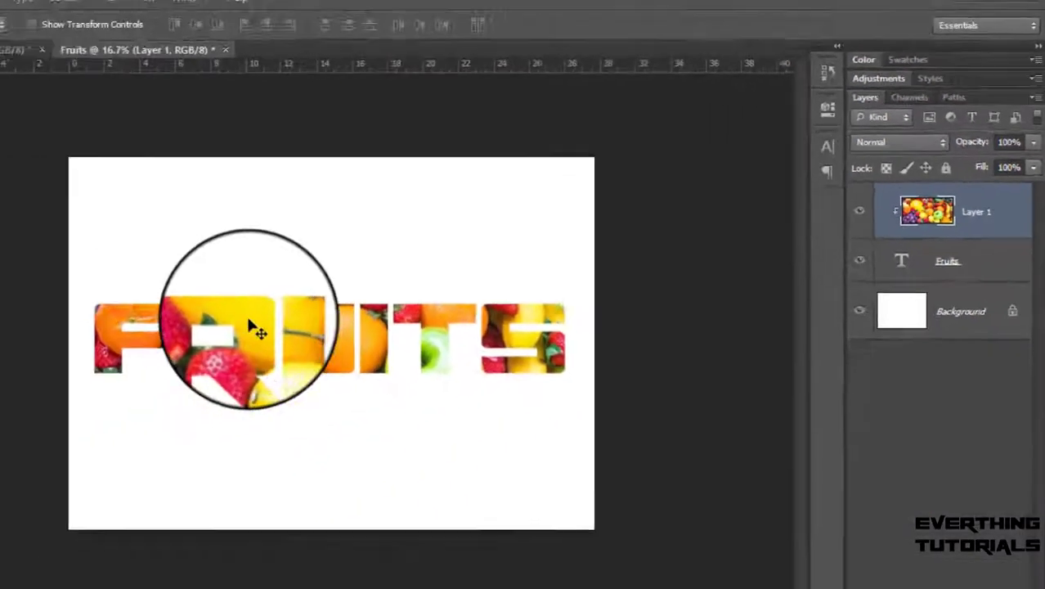
{"action": "left_click_drag", "start_coordinate": [366, 287], "coordinate": [371, 343]}
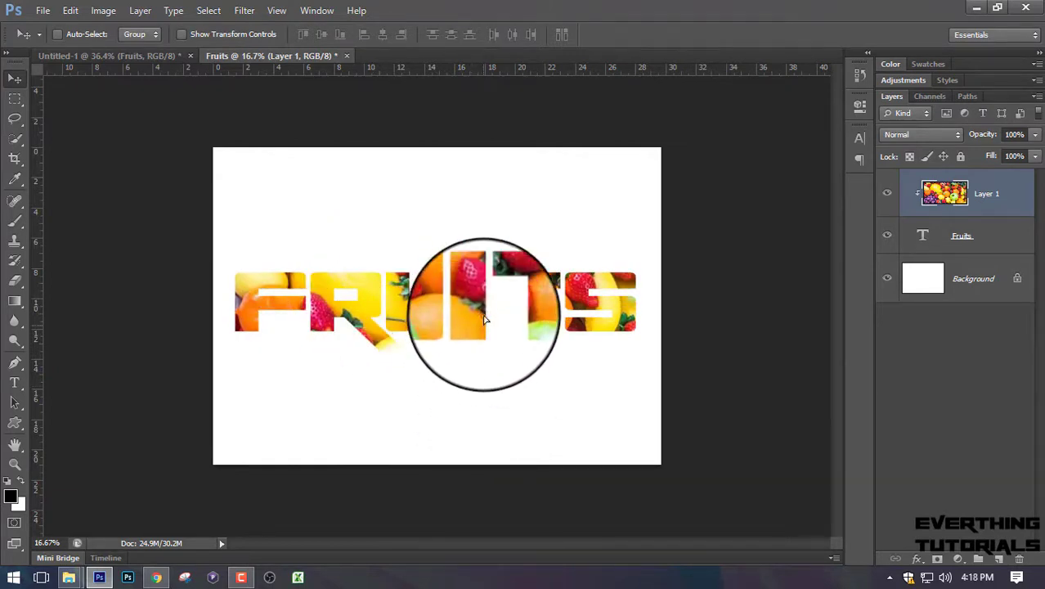
{"action": "left_click_drag", "start_coordinate": [460, 309], "coordinate": [486, 299]}
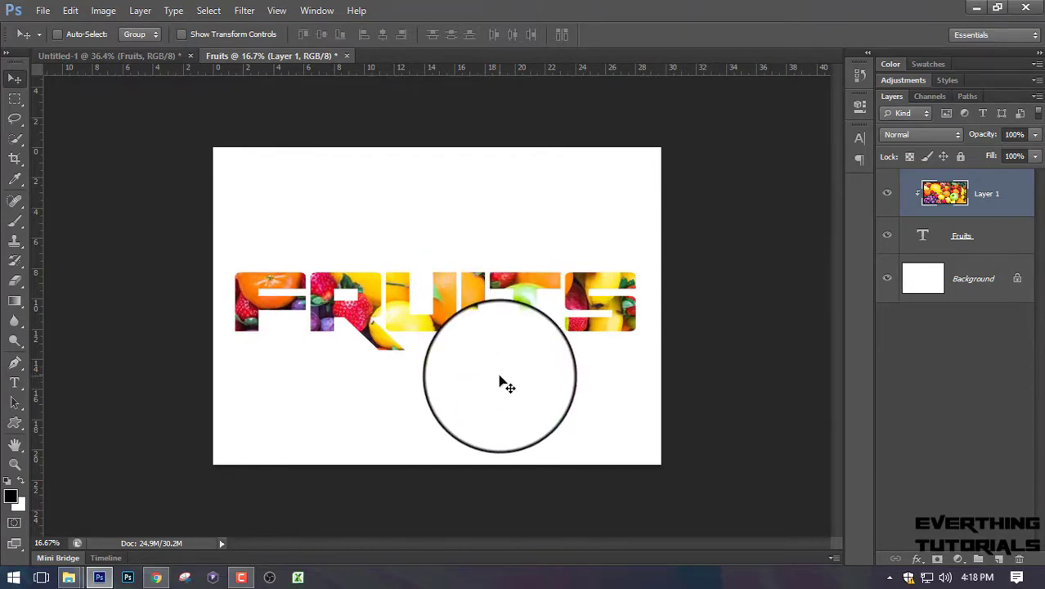
- Add an outside stroke of 27 px to the Fruits text layer through its layer style
{"action": "left_click", "coordinate": [1005, 238]}
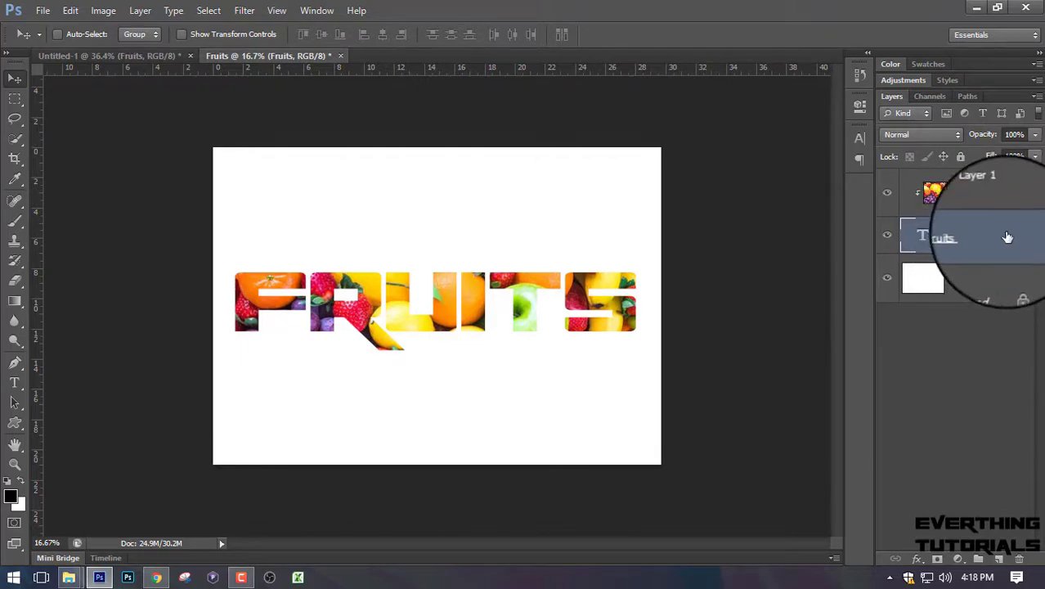
{"action": "double_click", "coordinate": [1007, 237]}
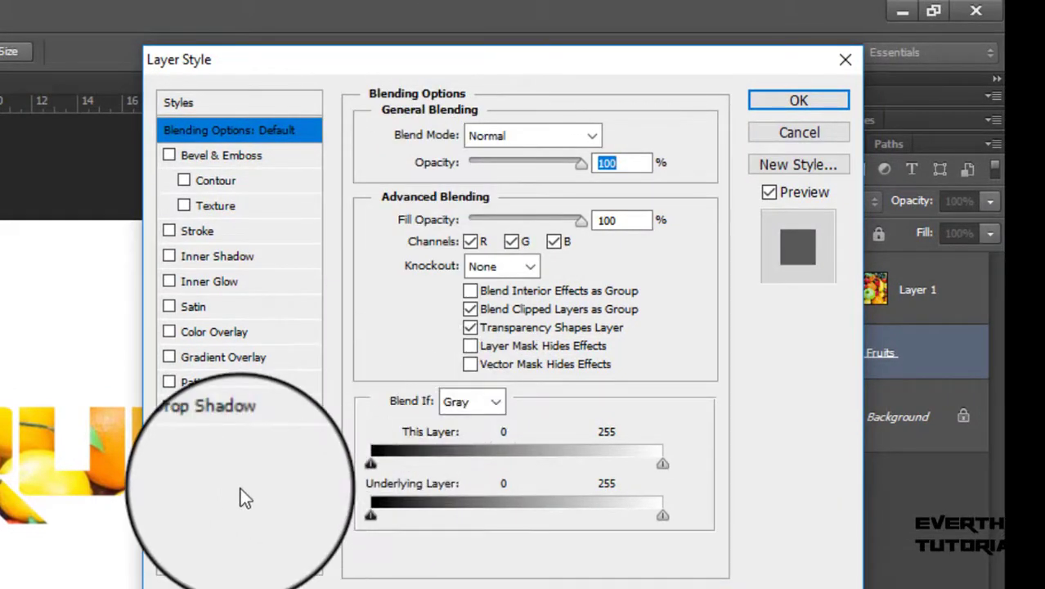
{"action": "left_click", "coordinate": [200, 231]}
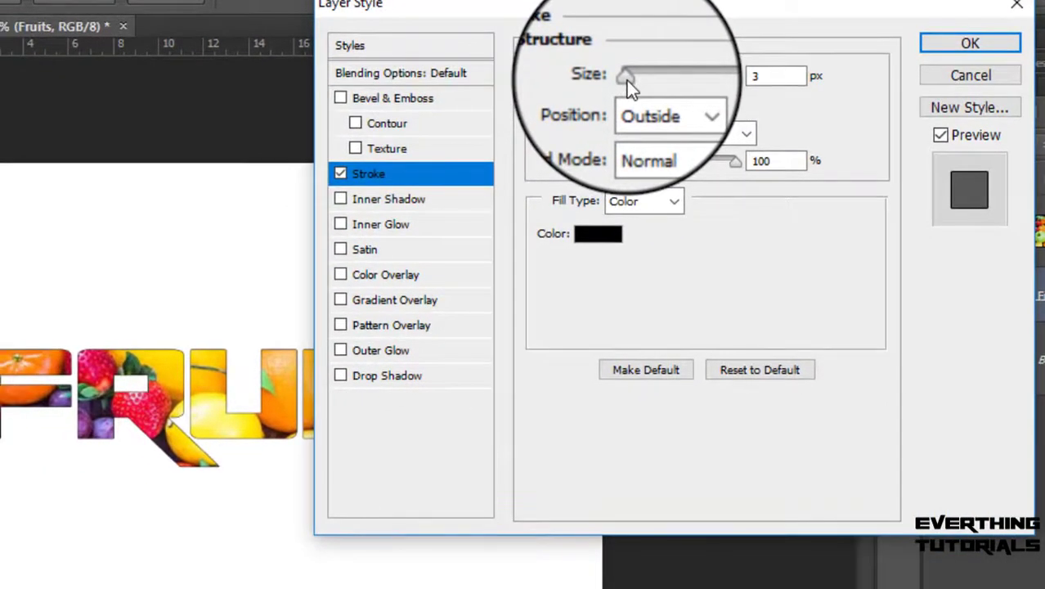
{"action": "mouse_move", "coordinate": [626, 80]}
{"action": "left_mouse_down"}
{"action": "mouse_move", "coordinate": [659, 79]}
{"action": "mouse_move", "coordinate": [615, 83]}
{"action": "mouse_move", "coordinate": [641, 85]}
{"action": "left_mouse_up"}
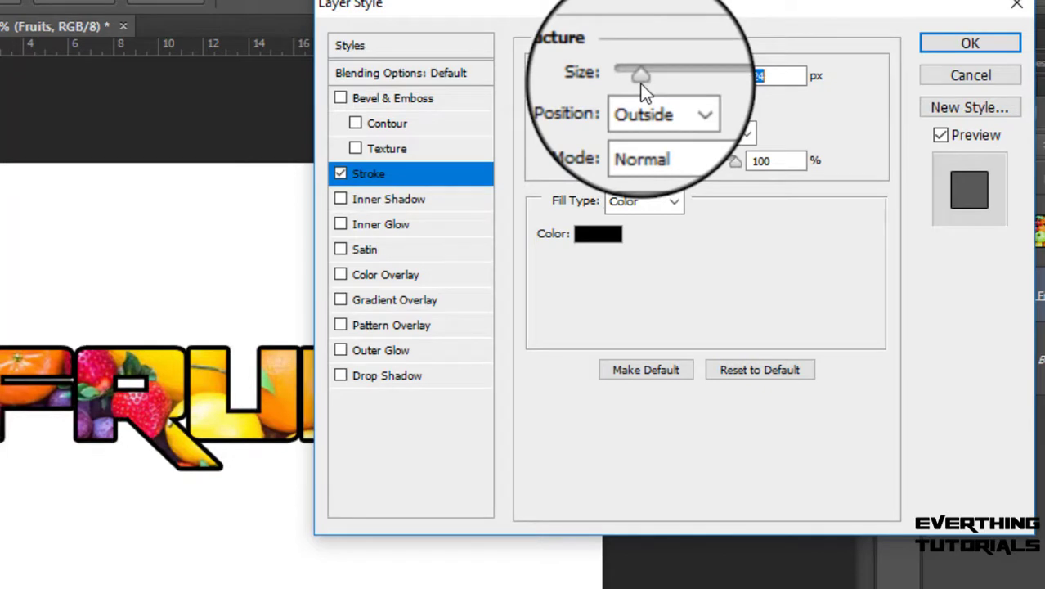
{"action": "left_click_drag", "start_coordinate": [640, 84], "coordinate": [641, 83]}
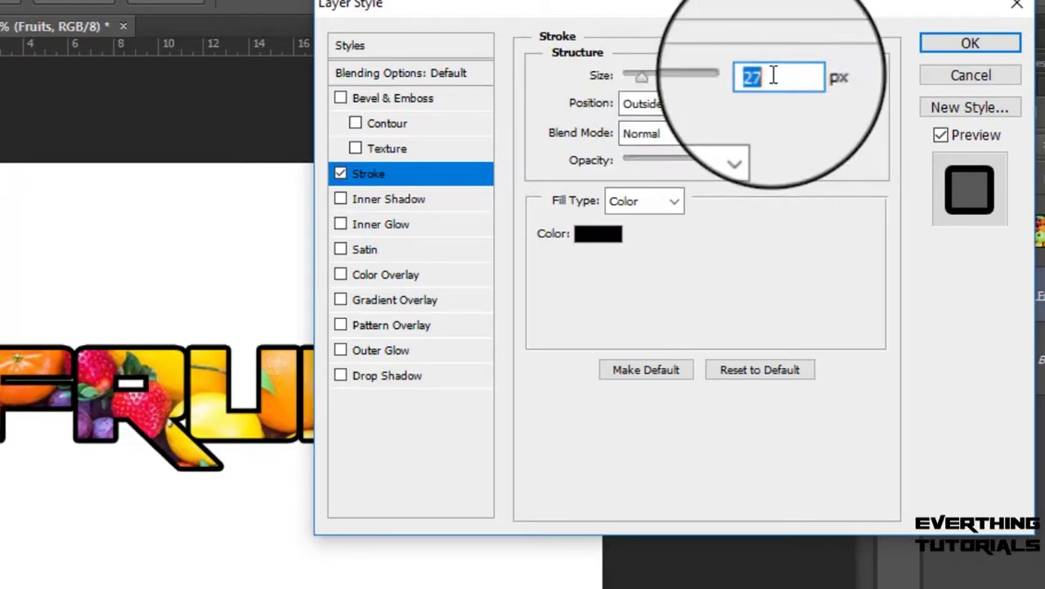
- Set the stroke colour of the Fruits text to green #18981e, keeping the lettering in view
{"action": "left_click_drag", "start_coordinate": [746, 12], "coordinate": [910, 53]}
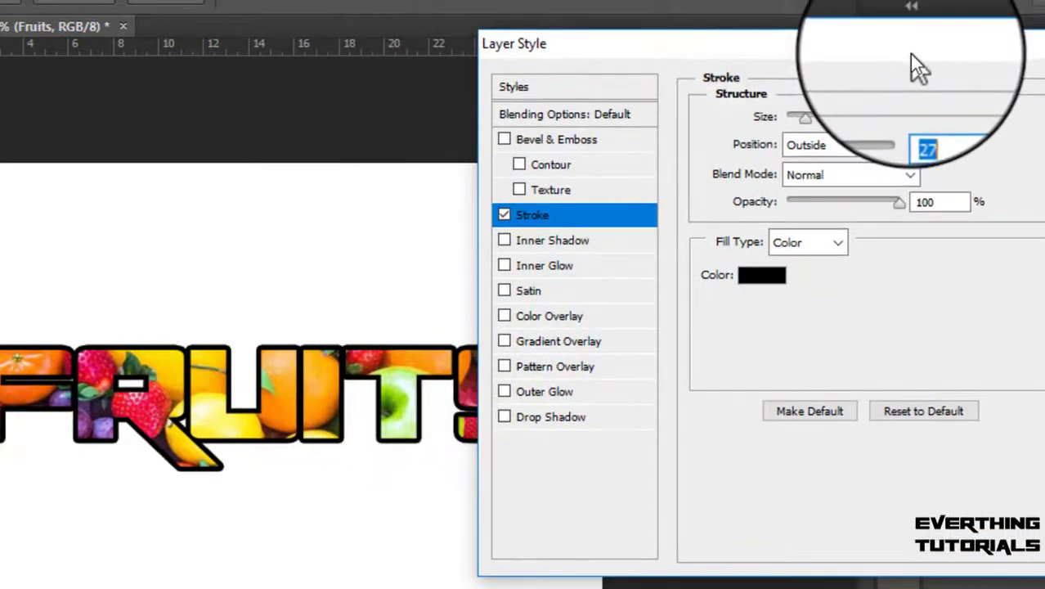
{"action": "left_click", "coordinate": [757, 282]}
{"action": "left_click_drag", "start_coordinate": [462, 97], "coordinate": [844, 92]}
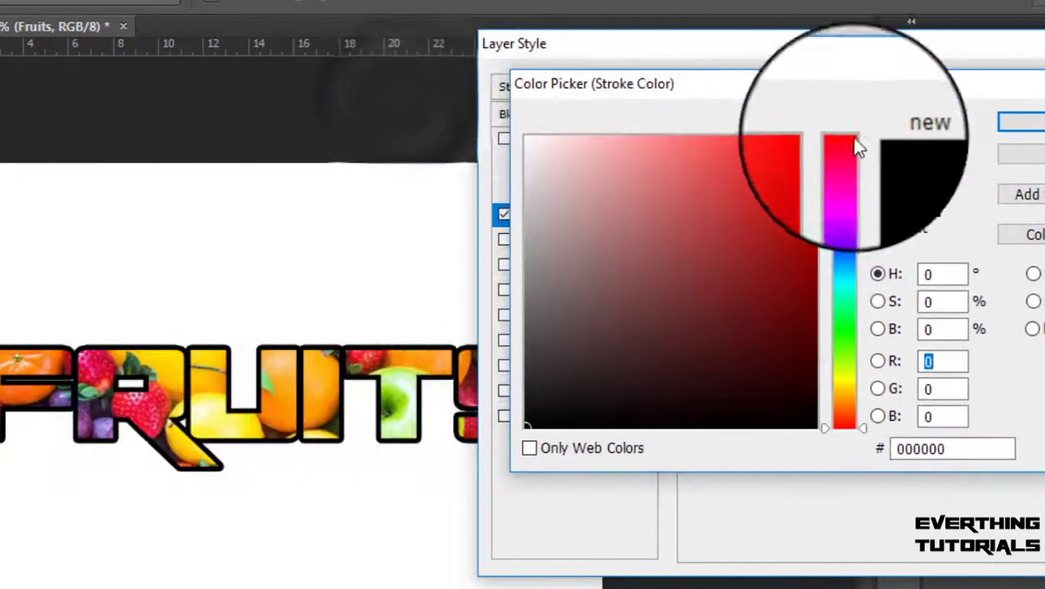
{"action": "left_click_drag", "start_coordinate": [858, 366], "coordinate": [843, 326]}
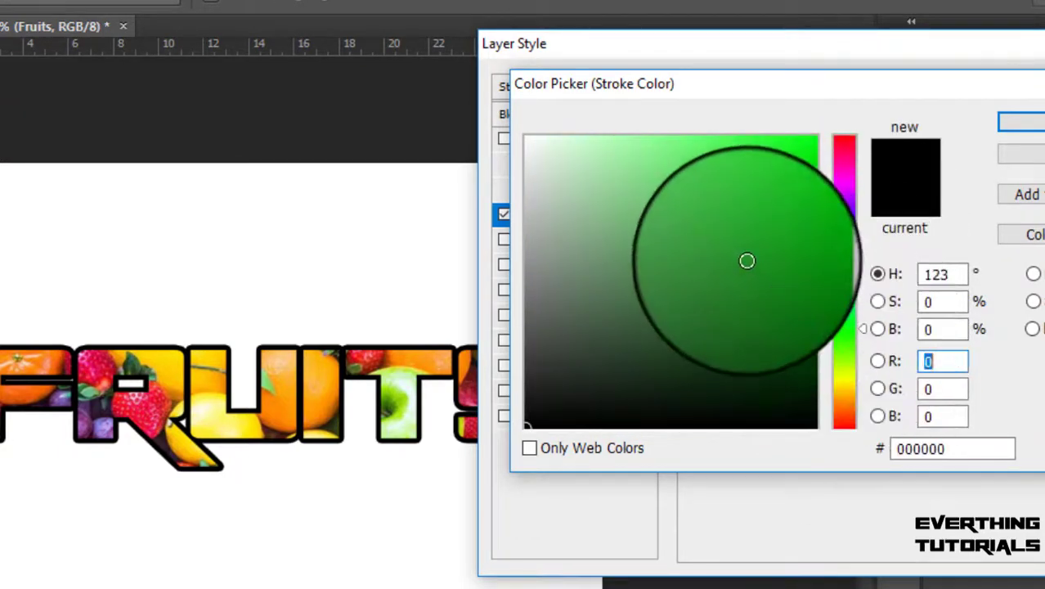
{"action": "left_click_drag", "start_coordinate": [772, 262], "coordinate": [771, 255]}
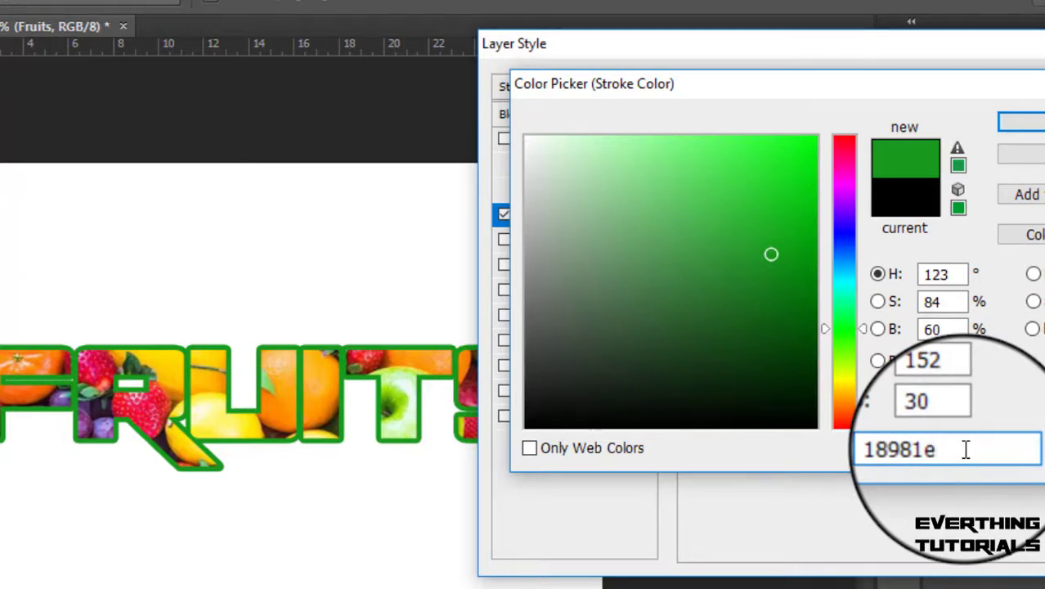
{"action": "left_click_drag", "start_coordinate": [754, 92], "coordinate": [723, 90]}
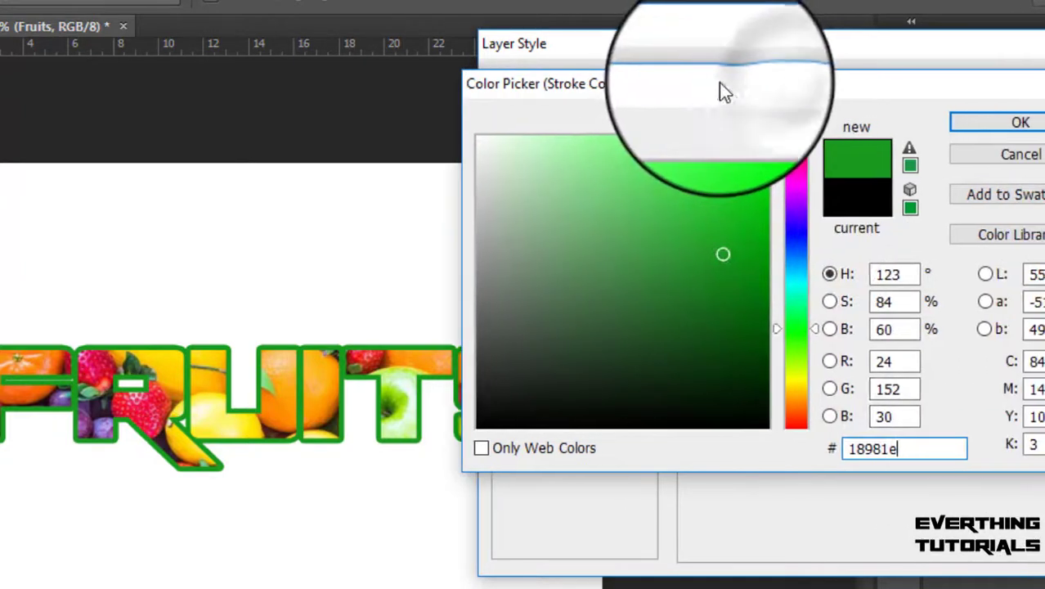
{"action": "left_click", "coordinate": [977, 124]}
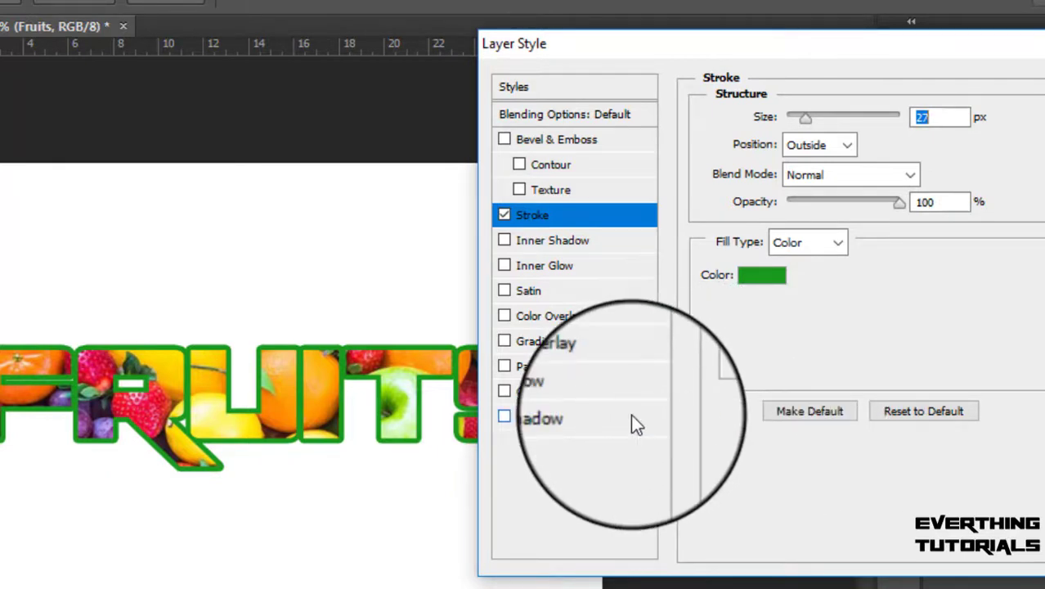
- Add a drop shadow to the Fruits text with a 51° angle, about 64 px distance and 43 px size
{"action": "left_click", "coordinate": [521, 424]}
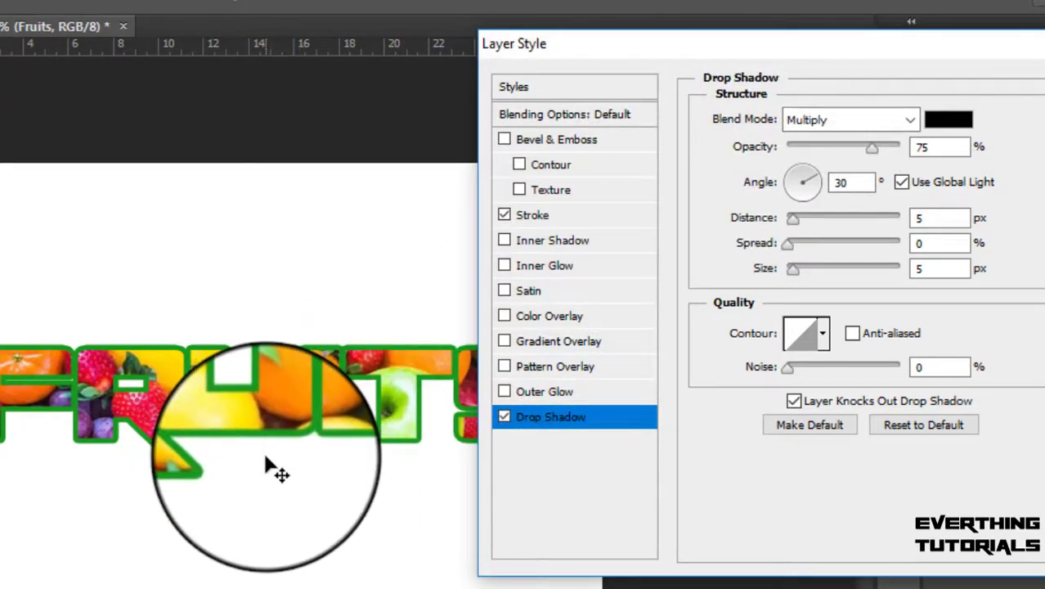
{"action": "mouse_move", "coordinate": [266, 466]}
{"action": "left_mouse_down"}
{"action": "mouse_move", "coordinate": [235, 506]}
{"action": "mouse_move", "coordinate": [296, 452]}
{"action": "mouse_move", "coordinate": [250, 505]}
{"action": "mouse_move", "coordinate": [222, 487]}
{"action": "mouse_move", "coordinate": [309, 457]}
{"action": "mouse_move", "coordinate": [261, 477]}
{"action": "left_mouse_up"}
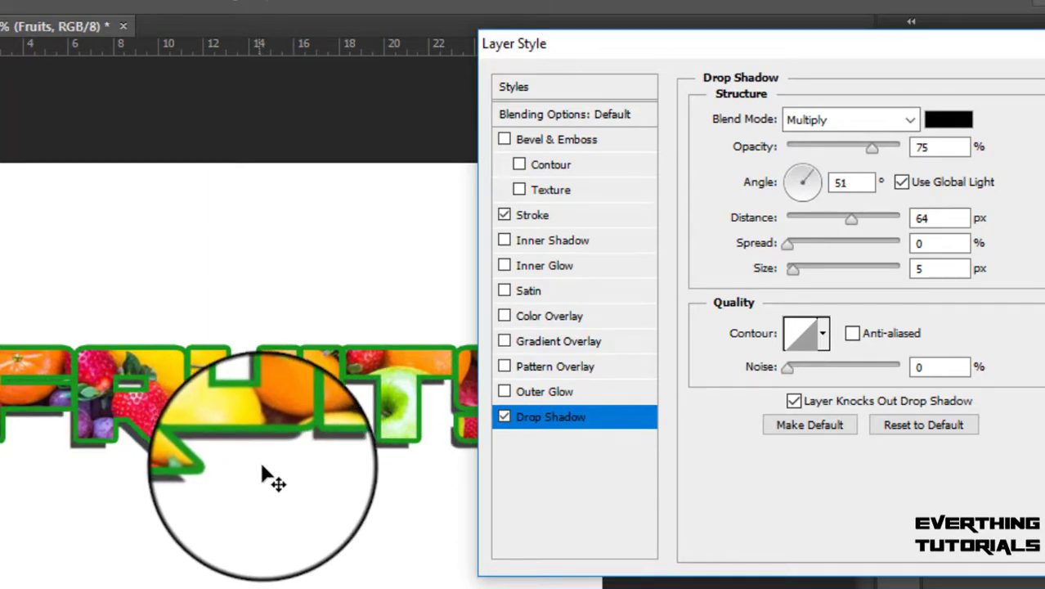
{"action": "left_click", "coordinate": [791, 270]}
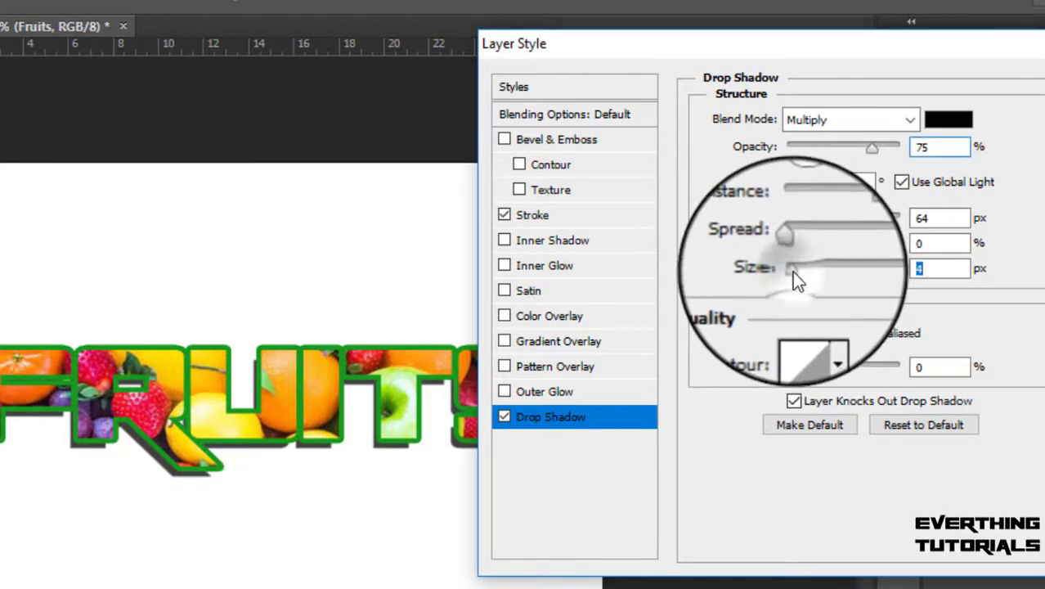
{"action": "left_click_drag", "start_coordinate": [792, 271], "coordinate": [812, 309]}
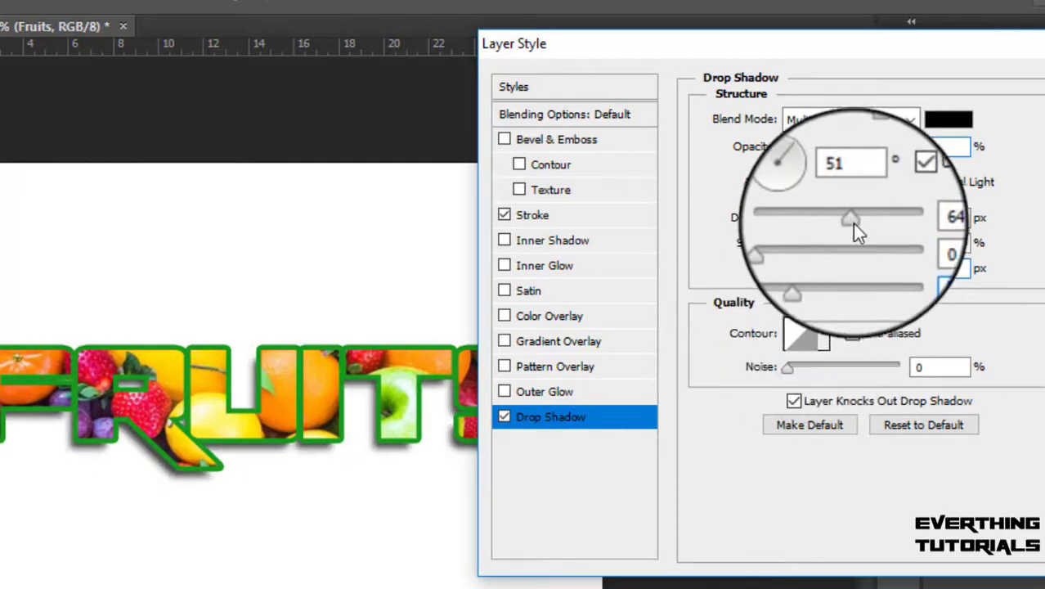
{"action": "mouse_move", "coordinate": [850, 217]}
{"action": "left_mouse_down"}
{"action": "mouse_move", "coordinate": [914, 228]}
{"action": "mouse_move", "coordinate": [833, 246]}
{"action": "mouse_move", "coordinate": [855, 245]}
{"action": "mouse_move", "coordinate": [853, 236]}
{"action": "left_mouse_up"}
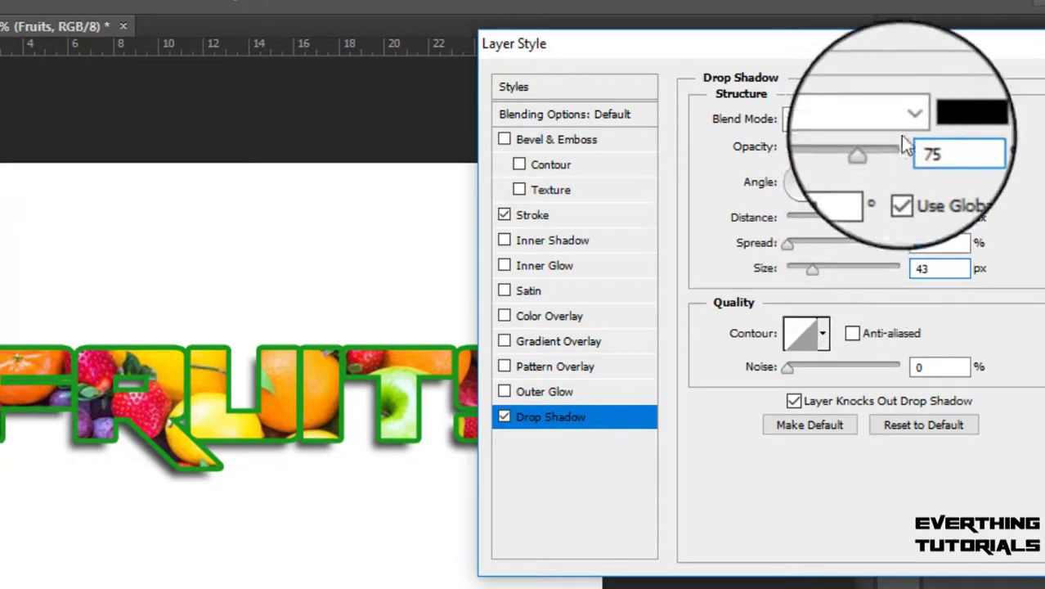
- Try dark gold #9f7801 as the drop shadow colour of the Fruits text and return it to black #000000
{"action": "left_click", "coordinate": [937, 122]}
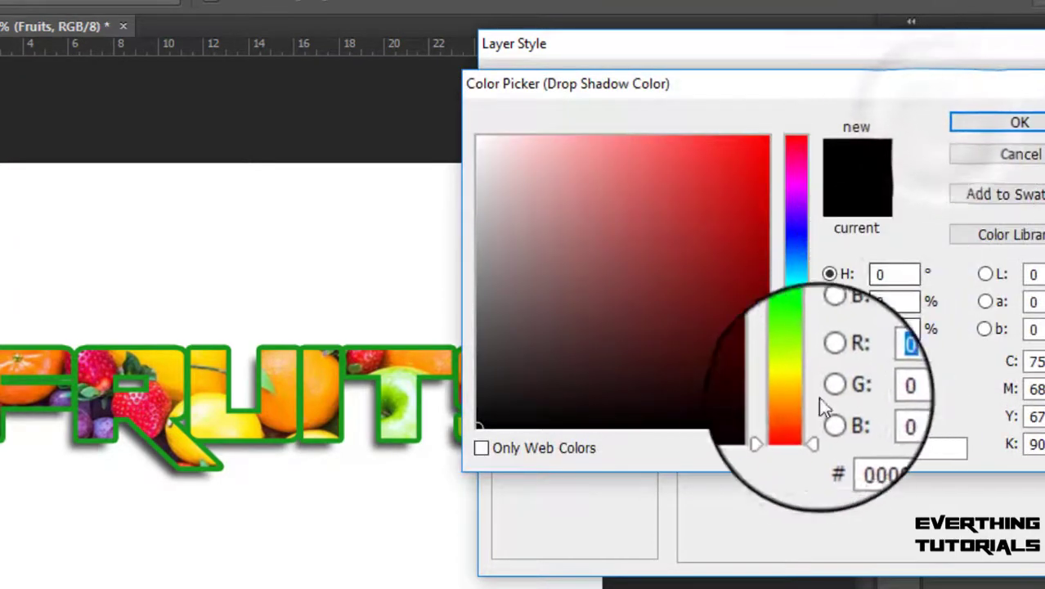
{"action": "left_click", "coordinate": [795, 394]}
{"action": "left_click_drag", "start_coordinate": [766, 287], "coordinate": [767, 246]}
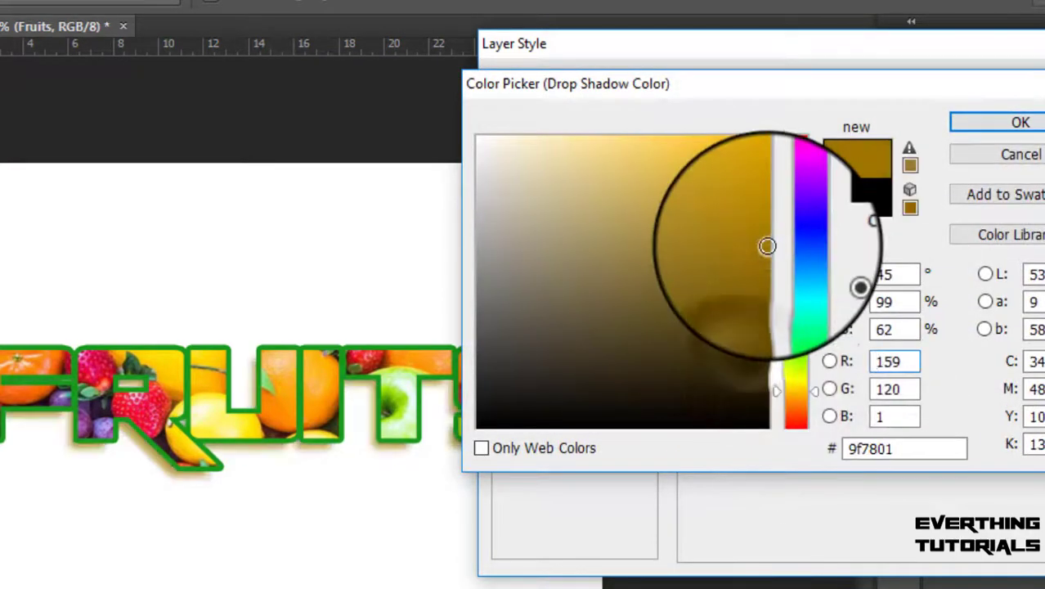
{"action": "mouse_move", "coordinate": [717, 323]}
{"action": "left_mouse_down"}
{"action": "mouse_move", "coordinate": [704, 98]}
{"action": "mouse_move", "coordinate": [741, 178]}
{"action": "mouse_move", "coordinate": [712, 299]}
{"action": "mouse_move", "coordinate": [775, 377]}
{"action": "mouse_move", "coordinate": [751, 310]}
{"action": "mouse_move", "coordinate": [466, 337]}
{"action": "mouse_move", "coordinate": [753, 295]}
{"action": "mouse_move", "coordinate": [770, 350]}
{"action": "mouse_move", "coordinate": [780, 351]}
{"action": "mouse_move", "coordinate": [794, 455]}
{"action": "left_mouse_up"}
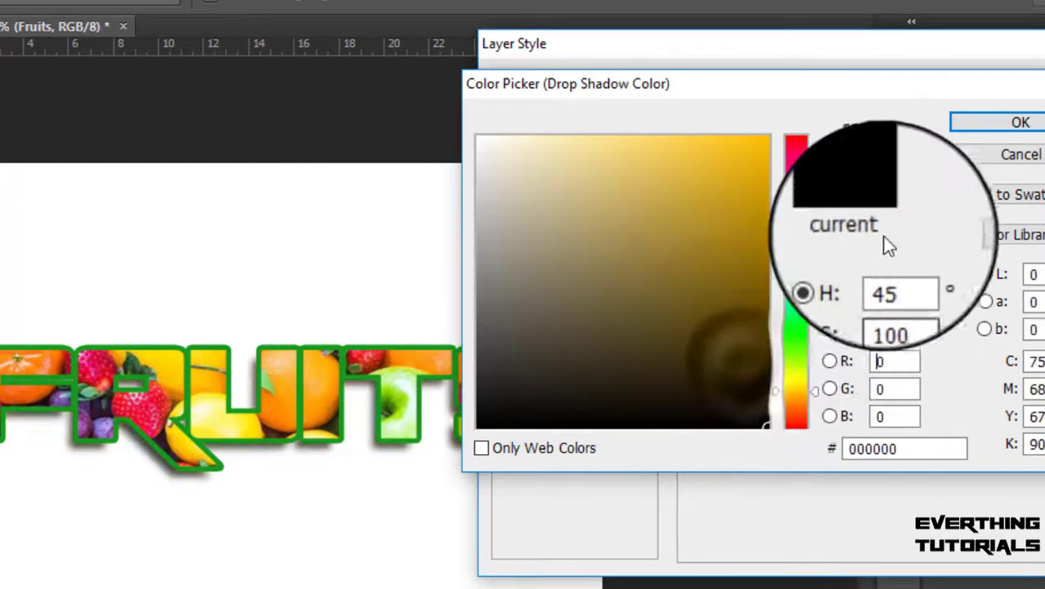
{"action": "left_click", "coordinate": [979, 124]}
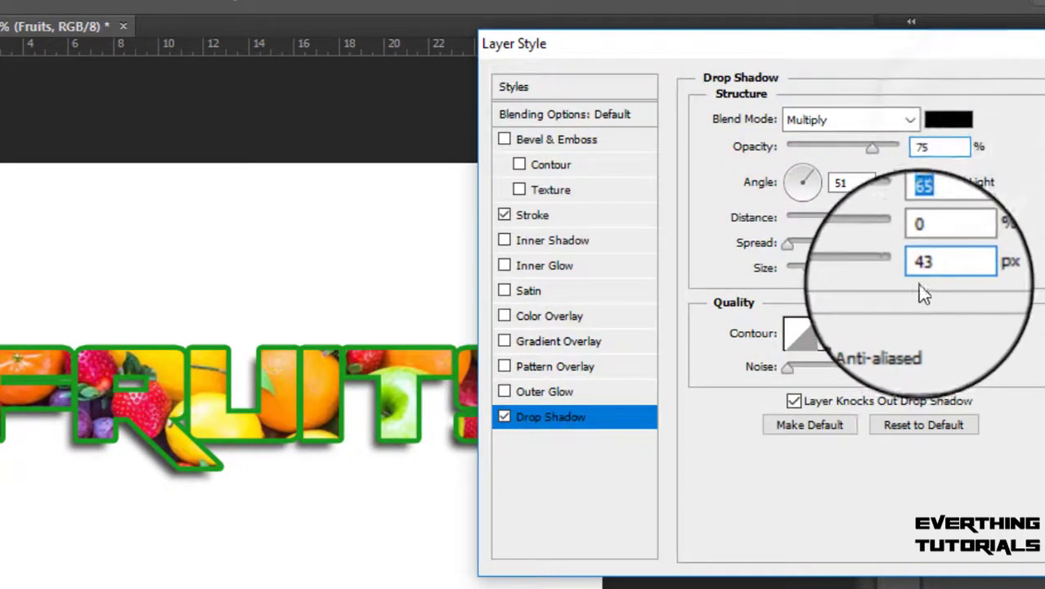
- Set the drop shadow's blend mode to Normal and apply the layer style to the Fruits text
{"action": "left_click", "coordinate": [895, 131]}
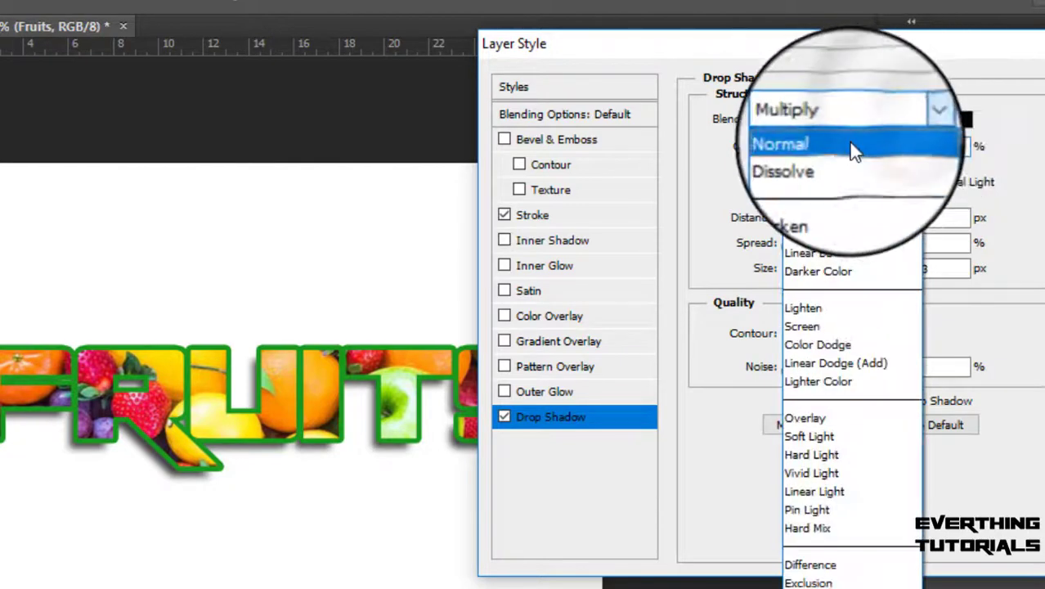
{"action": "left_click", "coordinate": [850, 154]}
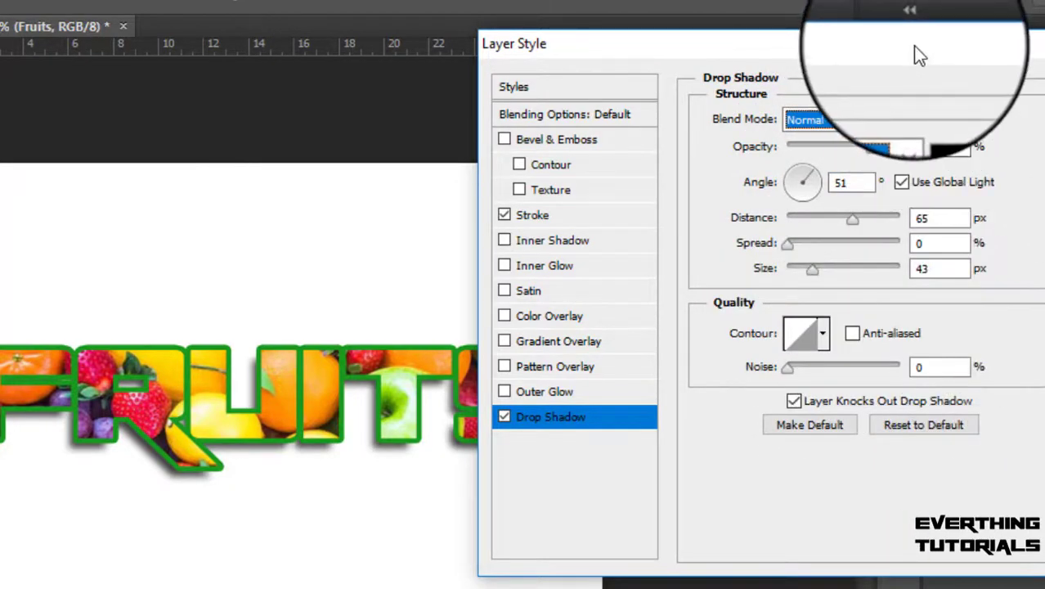
{"action": "left_click_drag", "start_coordinate": [912, 45], "coordinate": [669, 48]}
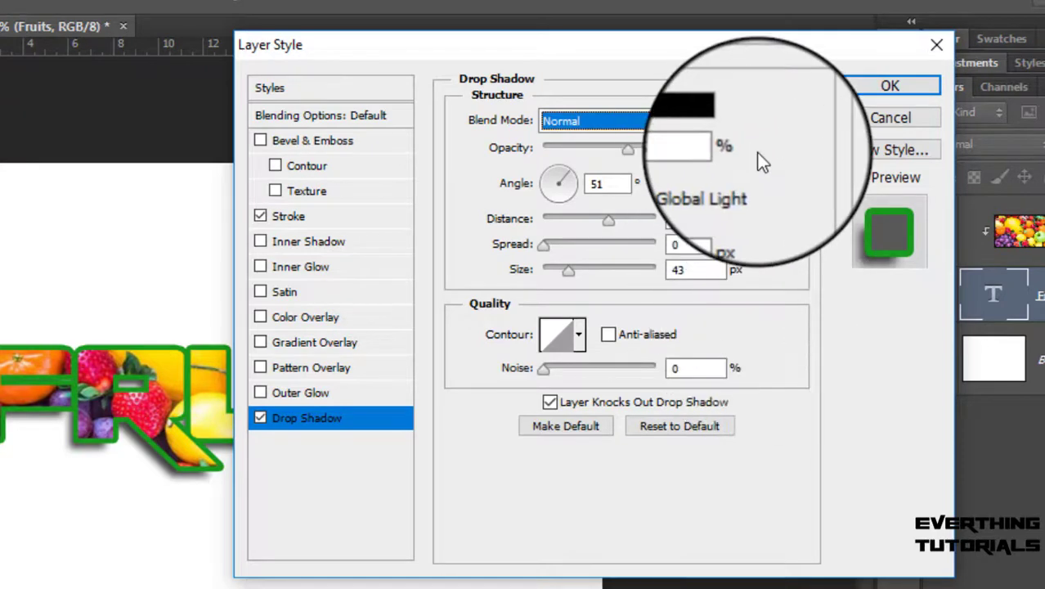
{"action": "left_click_drag", "start_coordinate": [793, 46], "coordinate": [724, 34]}
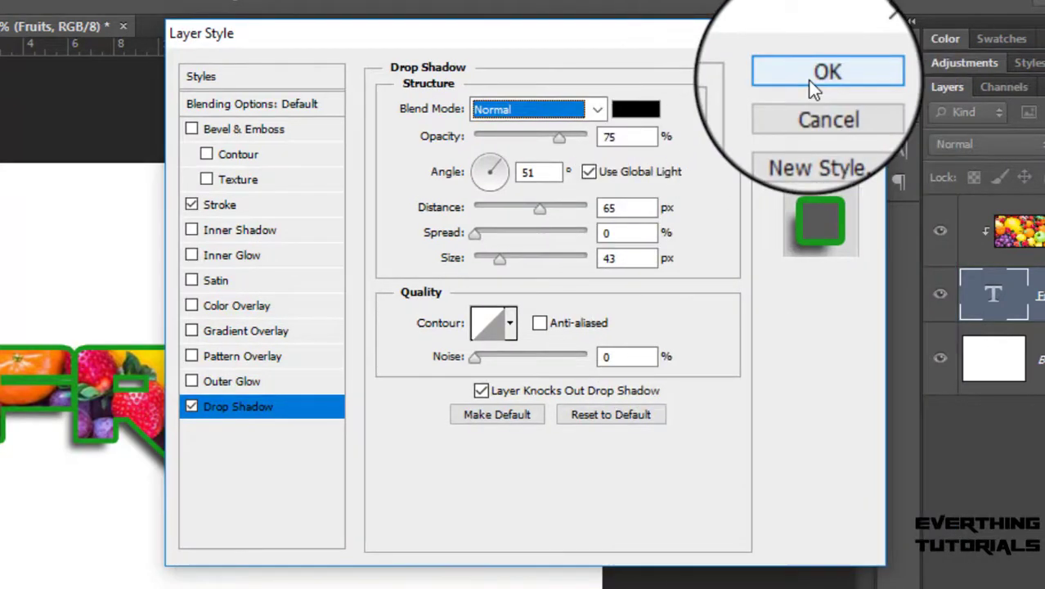
{"action": "left_click", "coordinate": [813, 82]}
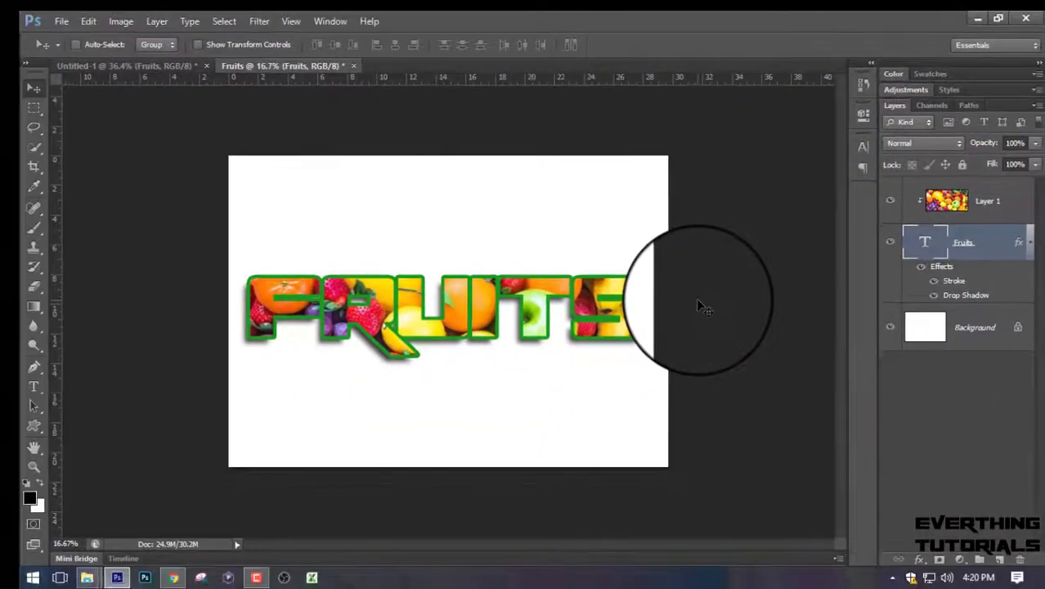